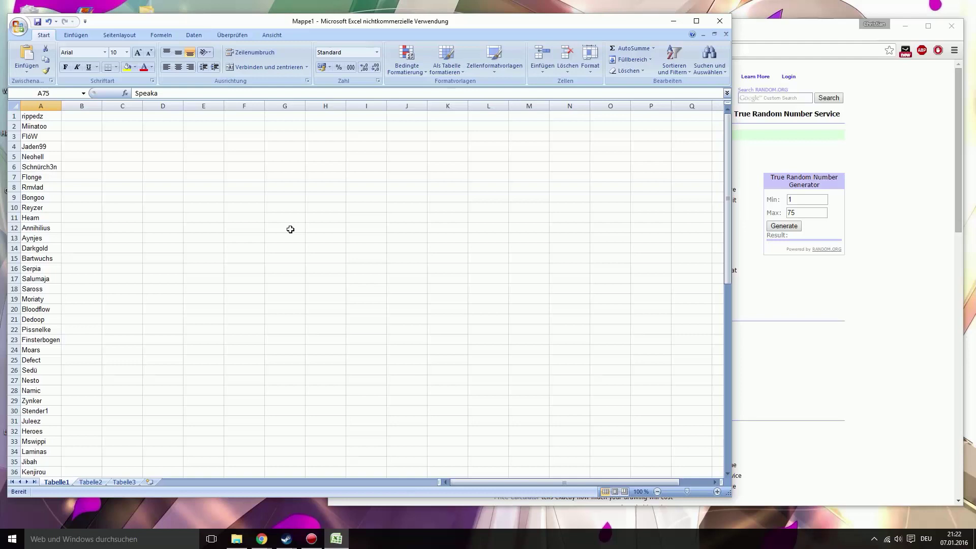
pyautogui.moveTo(727, 162)
pyautogui.mouseDown()
pyautogui.moveTo(726, 338)
pyautogui.moveTo(722, 152)
pyautogui.mouseUp()
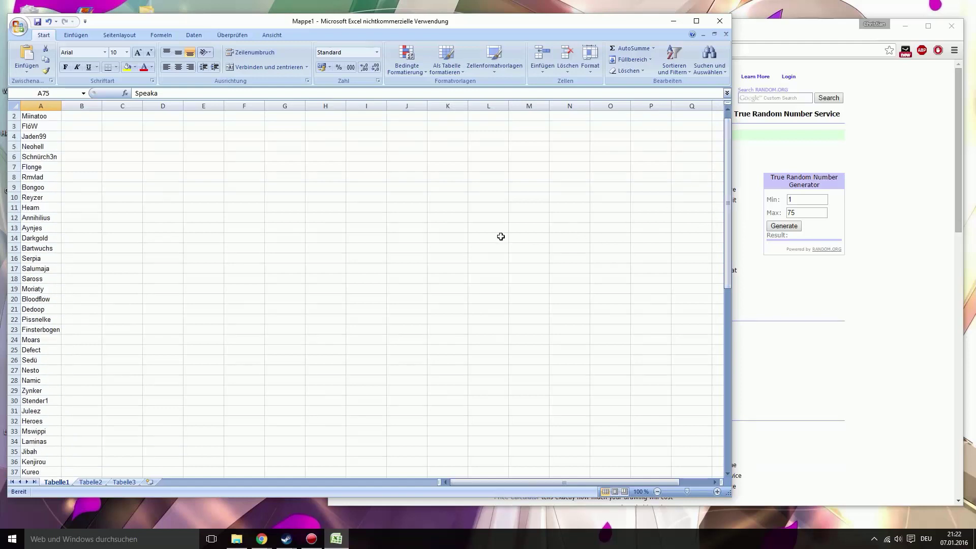
pyautogui.scroll(1, 424, 230)
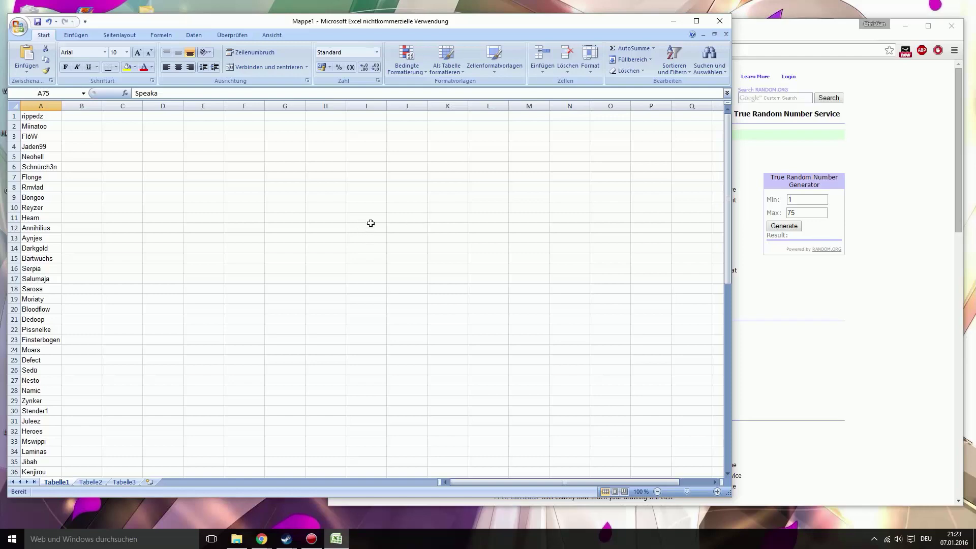
# Generate a random number from 1 to 75 on RANDOM.ORG and enter "Strong Tiger" in cell E18 of the Excel name list
pyautogui.click(844, 225)
pyautogui.click(784, 226)
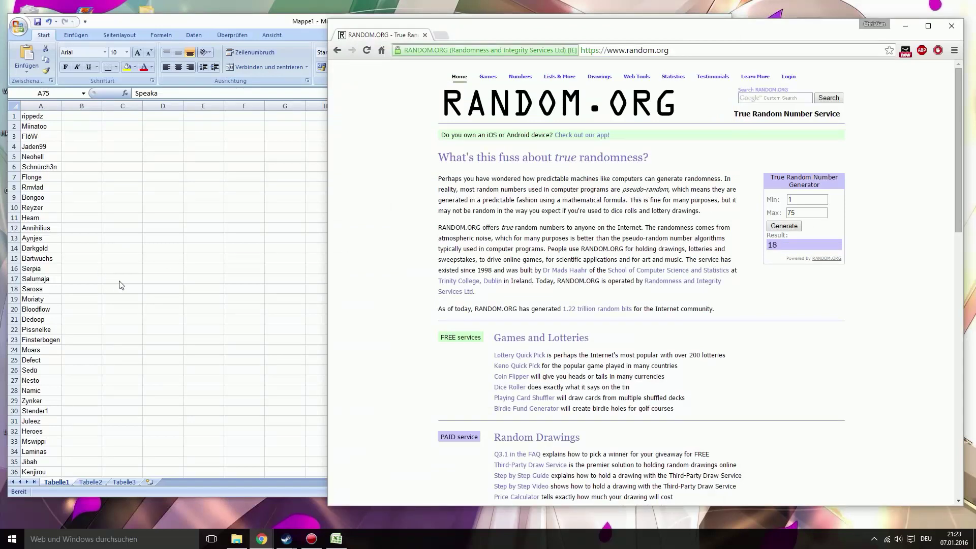
pyautogui.click(161, 288)
pyautogui.click(202, 287)
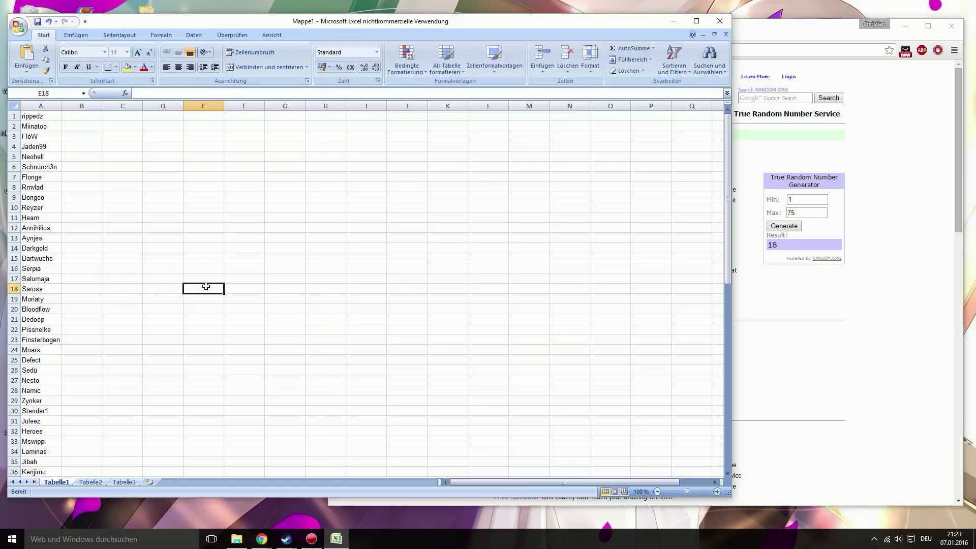
pyautogui.write('Strong Tiger')
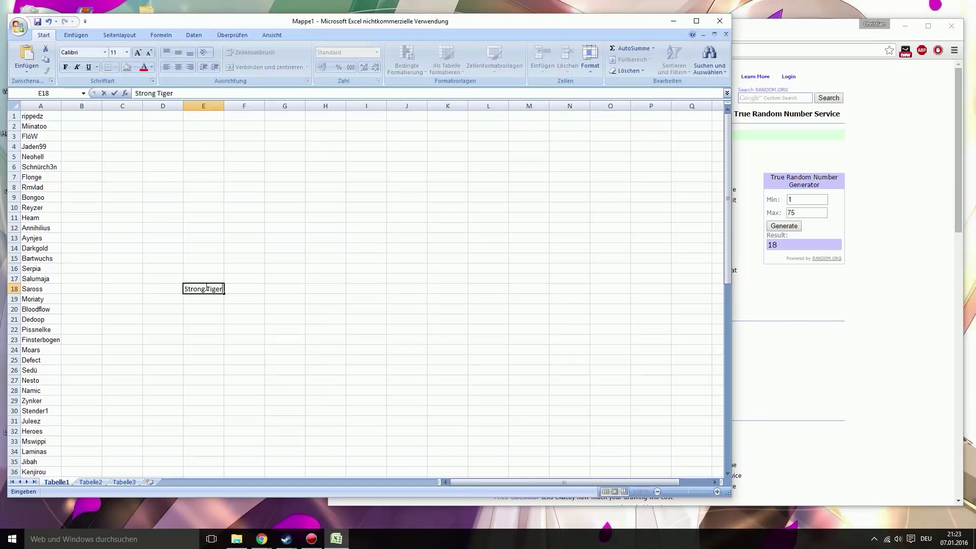
pyautogui.click(251, 292)
pyautogui.click(301, 286)
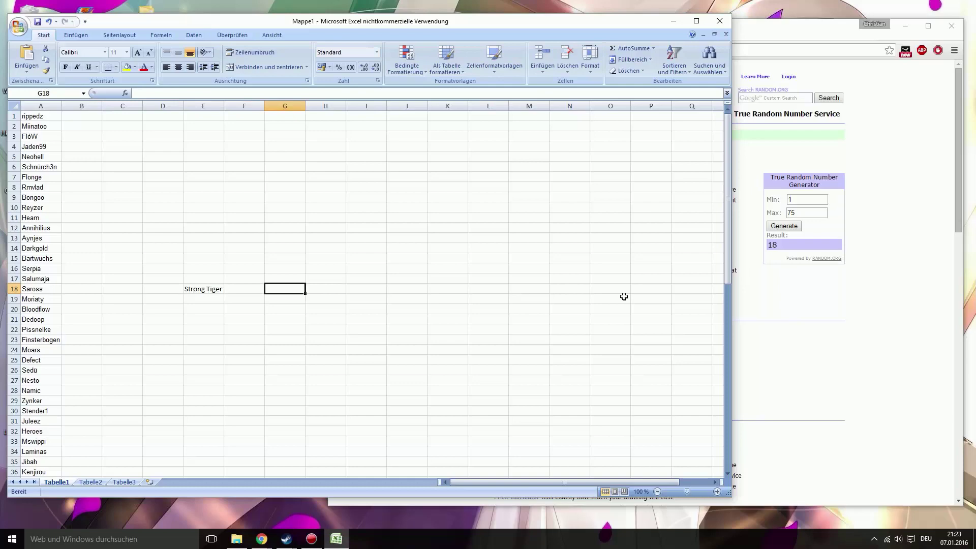
# Generate another random number from 1 to 75 on RANDOM.ORG and locate the matching row in the Excel name list
pyautogui.click(848, 248)
pyautogui.click(784, 225)
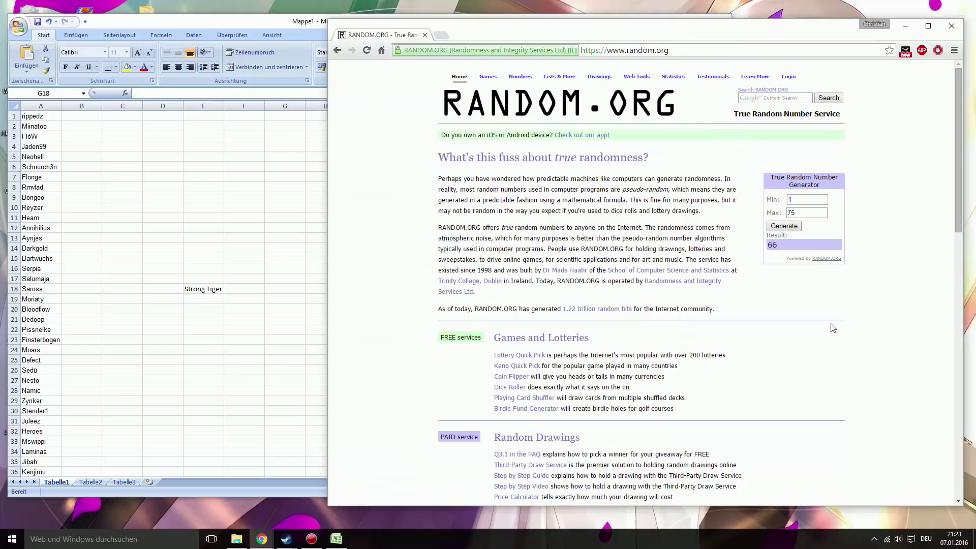
pyautogui.hotkey('alt', 'Tab')
pyautogui.scroll(-11, 210, 330)
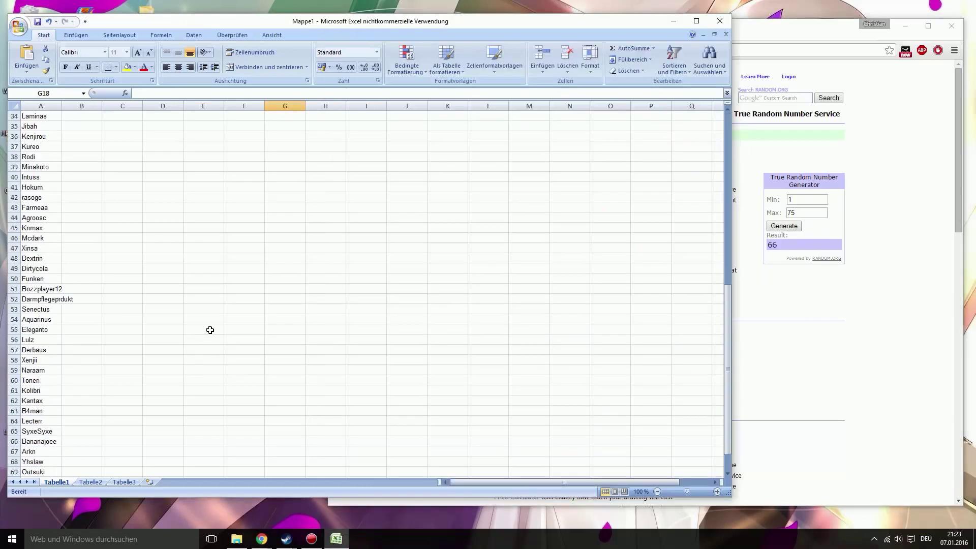
pyautogui.scroll(-3, 210, 329)
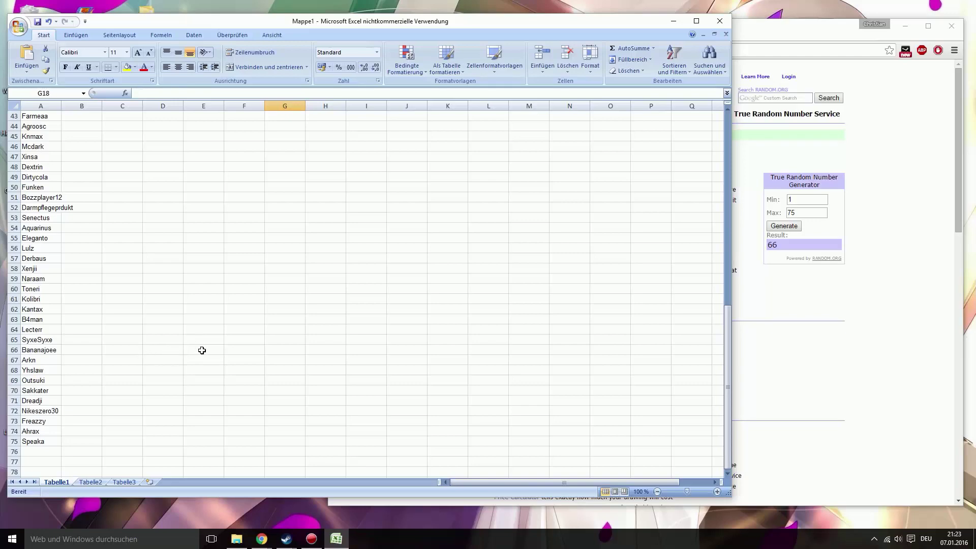
pyautogui.scroll(12, 201, 350)
pyautogui.scroll(-5, 189, 308)
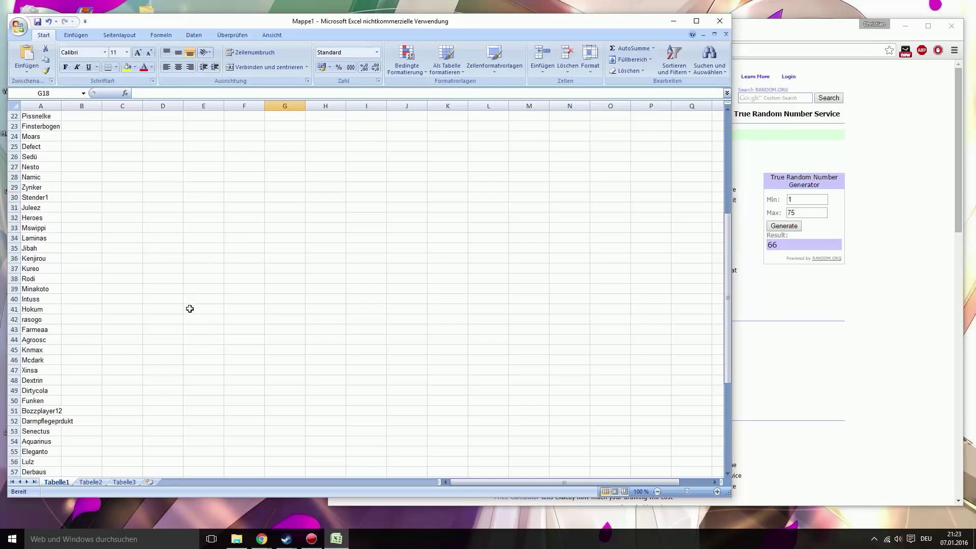
pyautogui.scroll(-7, 189, 308)
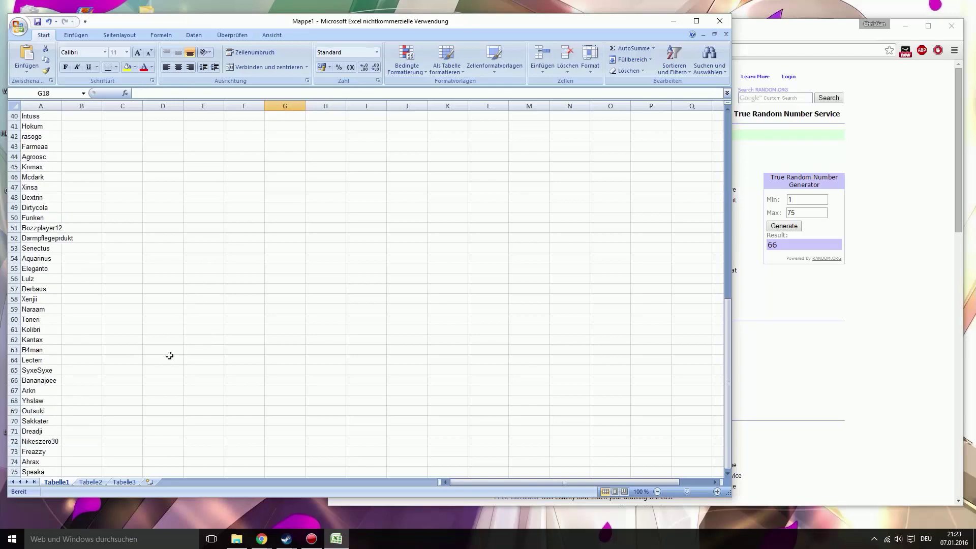
# Enter the prize "Tamed little Tiger" in cell E66, in the row of the drawn participant
pyautogui.click(197, 349)
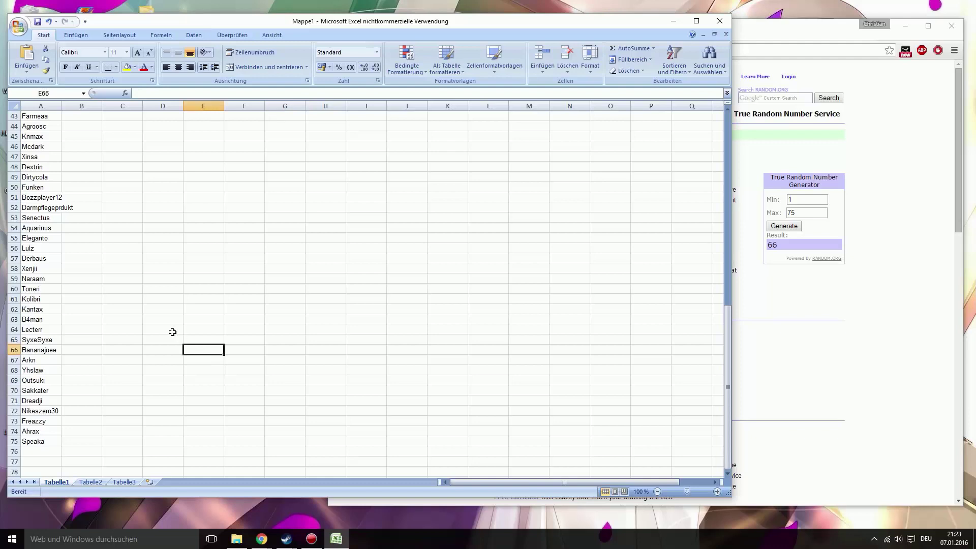
pyautogui.write('Tamed')
pyautogui.write(' I')
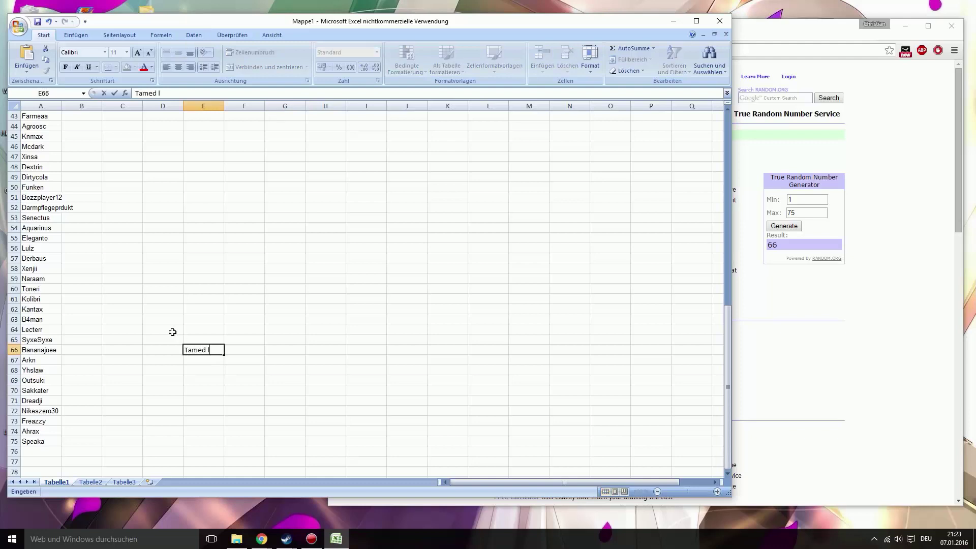
pyautogui.write('ttle Tiger')
pyautogui.click(304, 362)
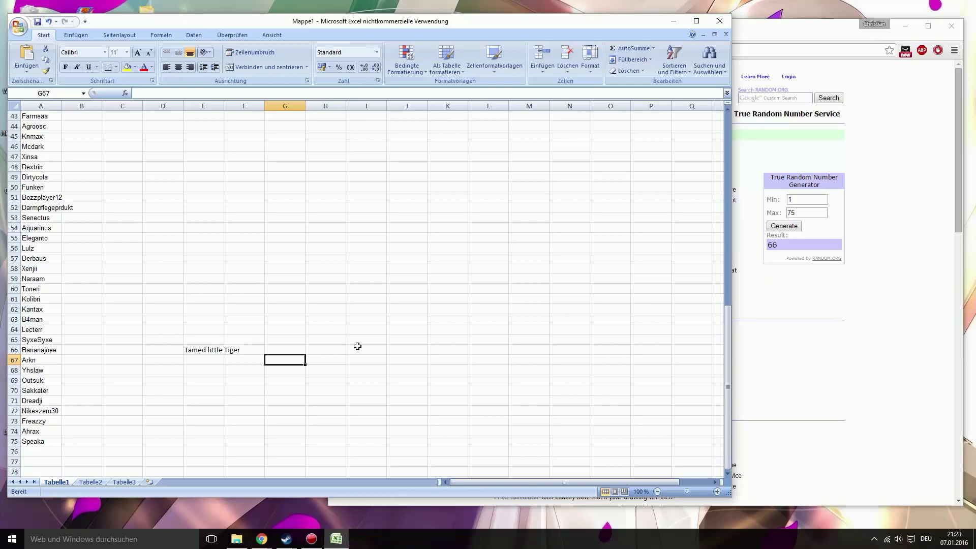
# Generate a new random number on RANDOM.ORG and enter the prize "Mochimochi" in cell E7 of the Excel list
pyautogui.click(784, 227)
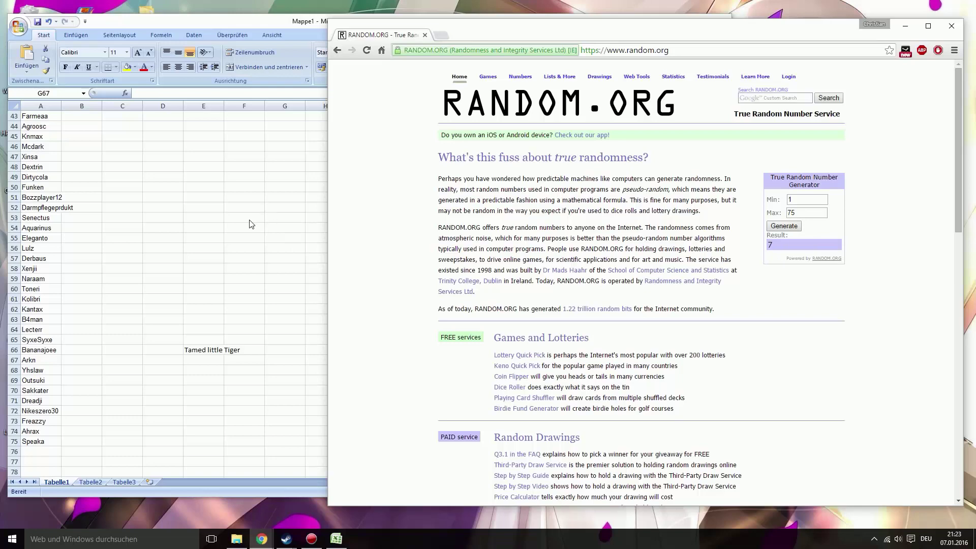
pyautogui.hotkey('alt', 'Tab')
pyautogui.scroll(8, 246, 219)
pyautogui.scroll(6, 247, 218)
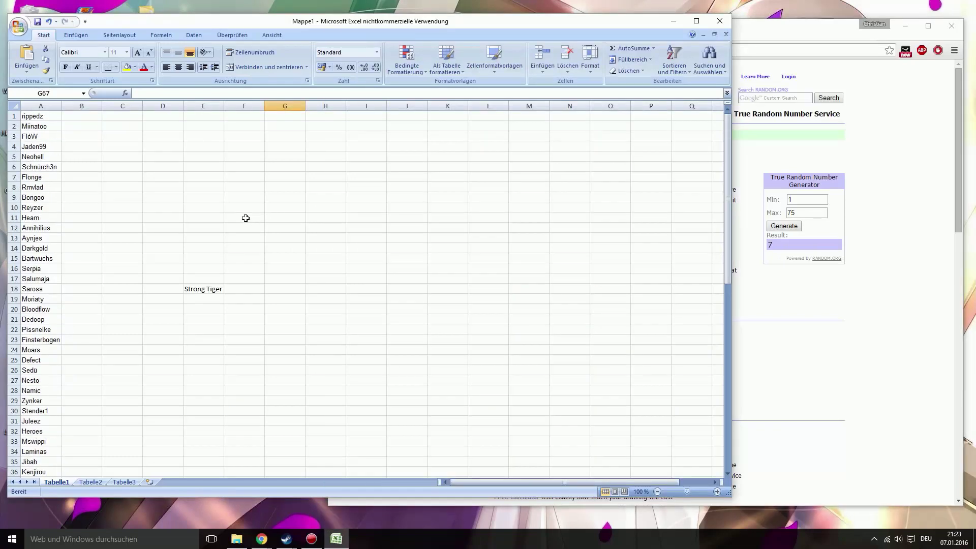
pyautogui.click(199, 178)
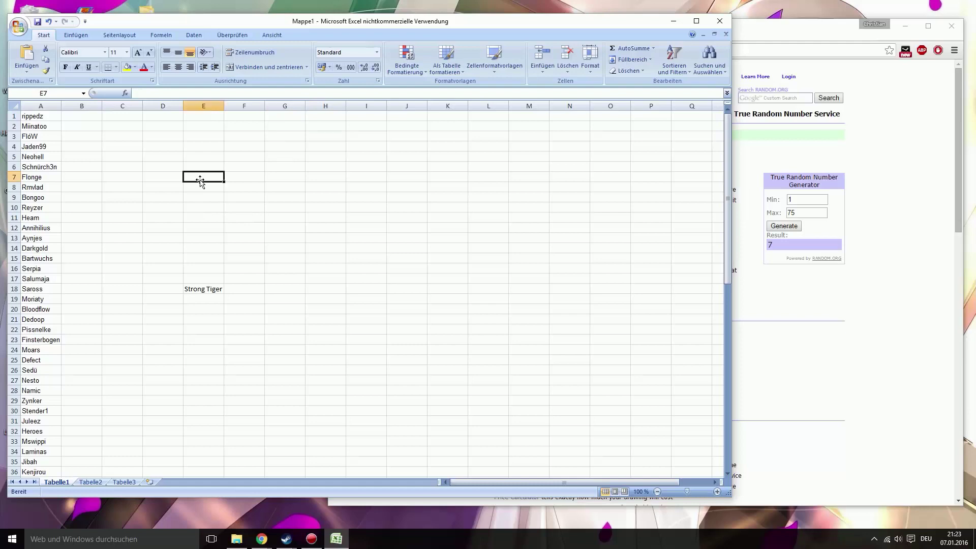
pyautogui.write('Moc')
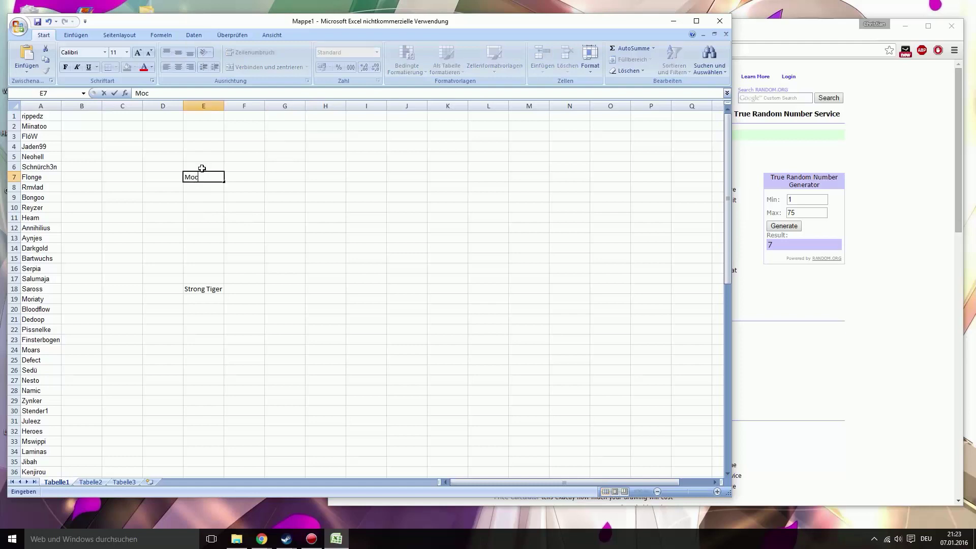
pyautogui.write('himochi')
pyautogui.click(297, 190)
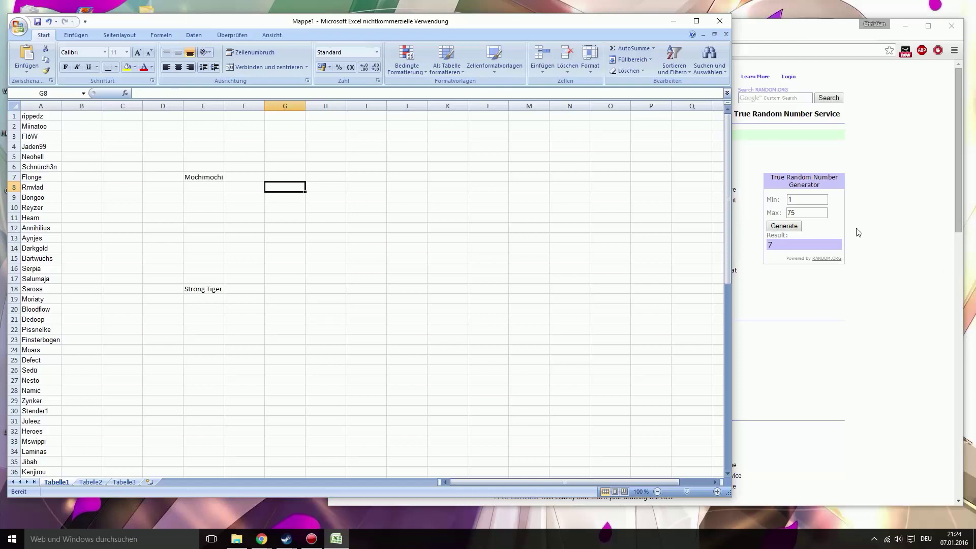
# Generate a new random number on RANDOM.ORG and enter the prize "Stack Moons" in cell E33 of the Excel list
pyautogui.click(784, 226)
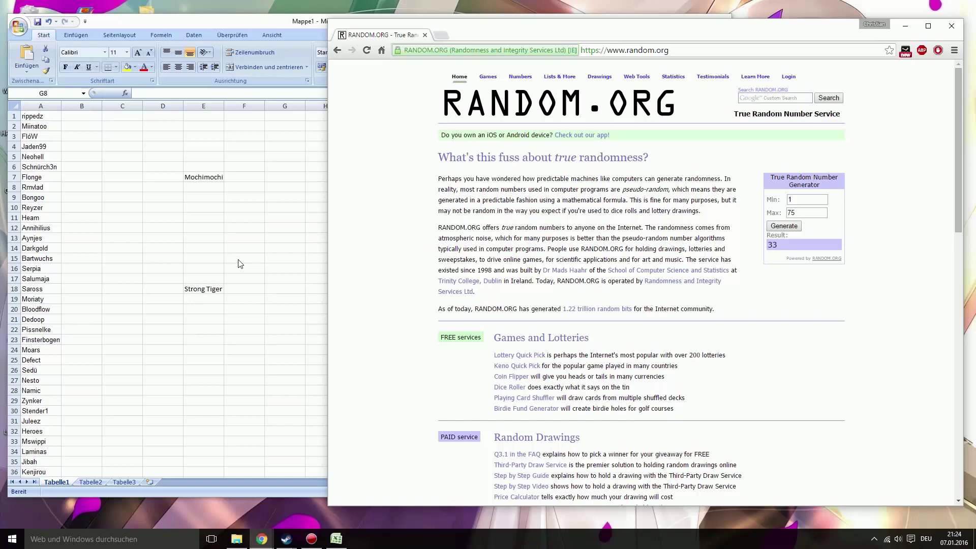
pyautogui.hotkey('alt', 'Tab')
pyautogui.click(201, 440)
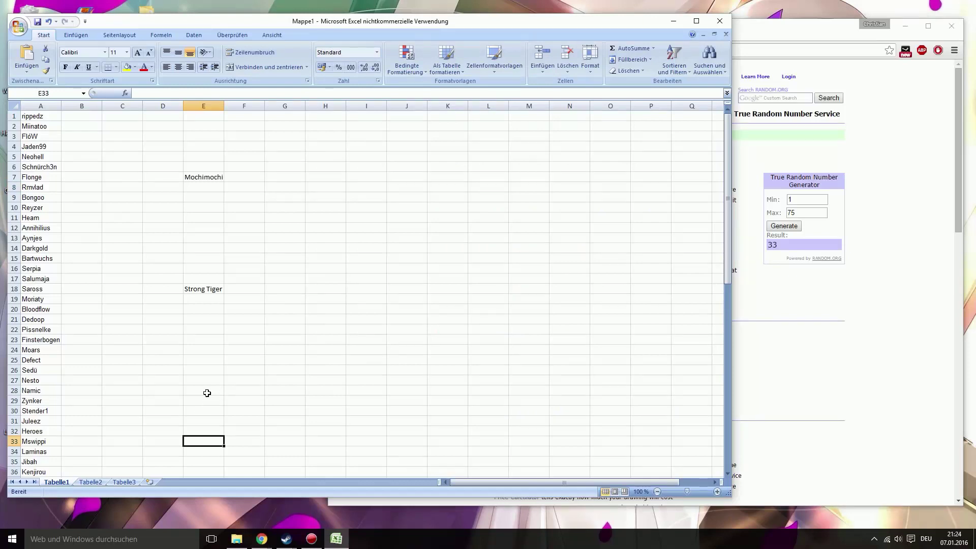
pyautogui.write('Stack Moons')
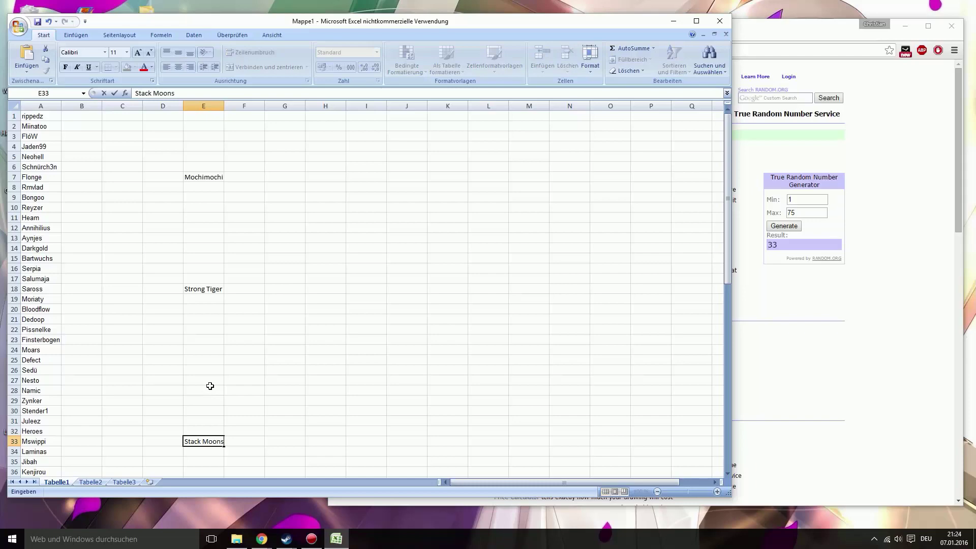
pyautogui.click(247, 405)
# Generate a new random number on RANDOM.ORG and enter the prize "Electric S" in cell E46 of the Excel list
pyautogui.click(797, 227)
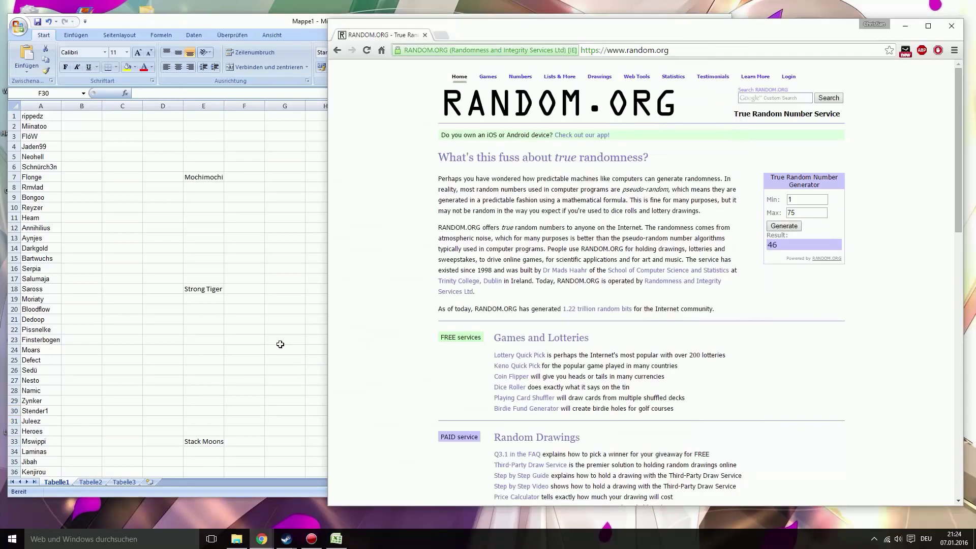
pyautogui.hotkey('alt', 'Tab')
pyautogui.scroll(-11, 282, 343)
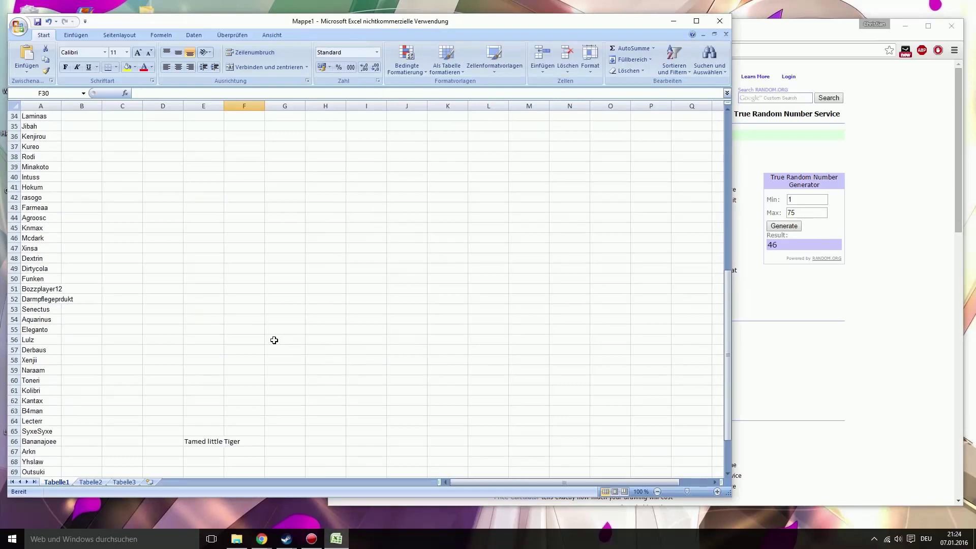
pyautogui.click(198, 238)
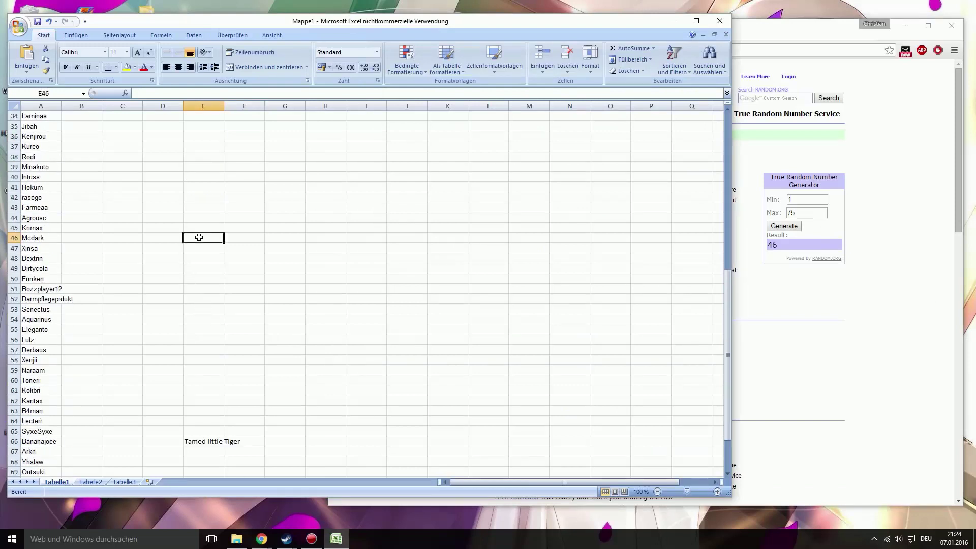
pyautogui.write('El')
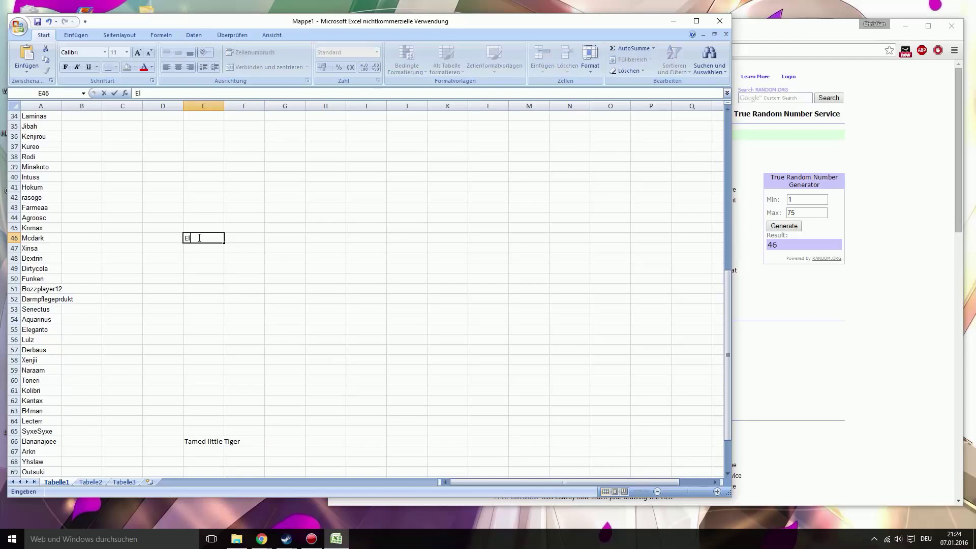
pyautogui.write('ectric S')
pyautogui.click(276, 247)
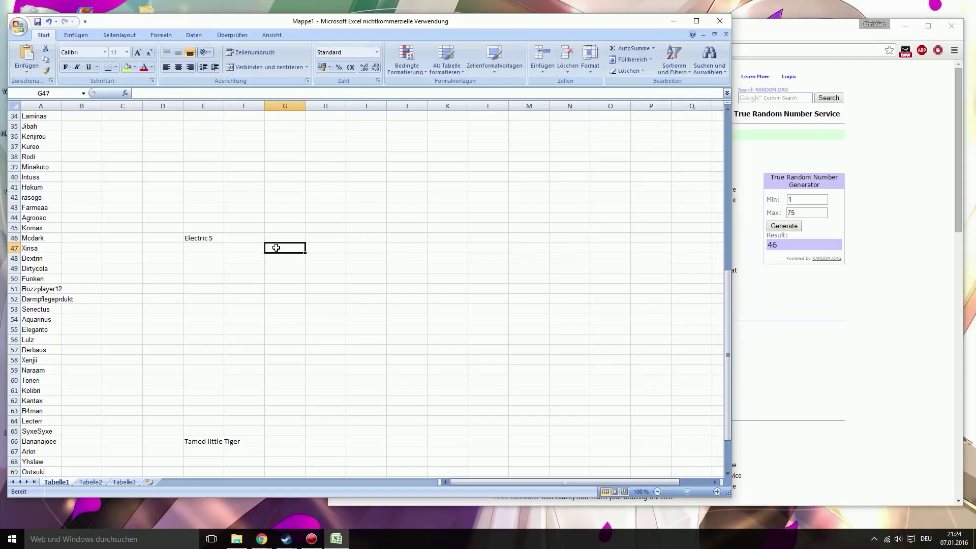
# Generate a new random number on RANDOM.ORG and enter the prize "Christmas Suit M" in cell E68 of the Excel list
pyautogui.click(796, 225)
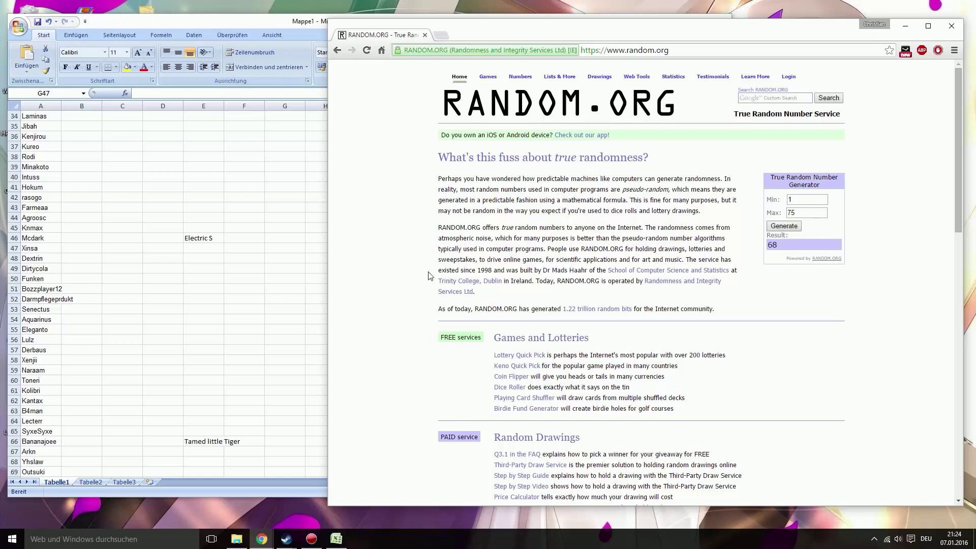
pyautogui.click(292, 277)
pyautogui.scroll(-6, 292, 277)
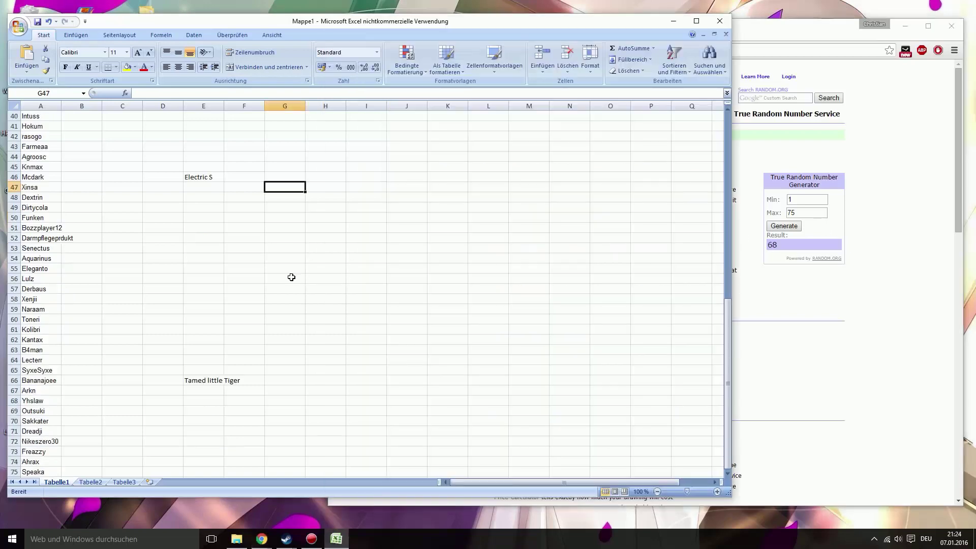
pyautogui.click(199, 276)
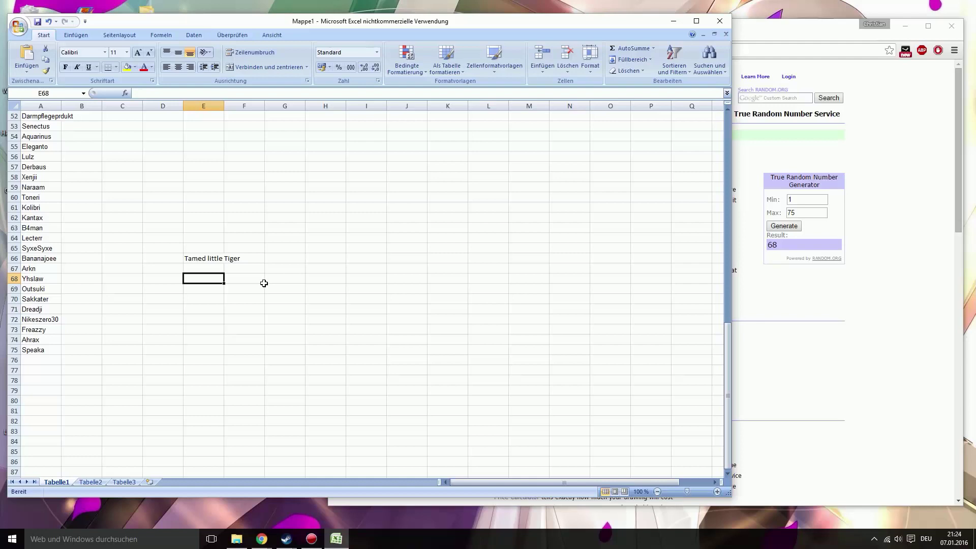
pyautogui.write('Chri')
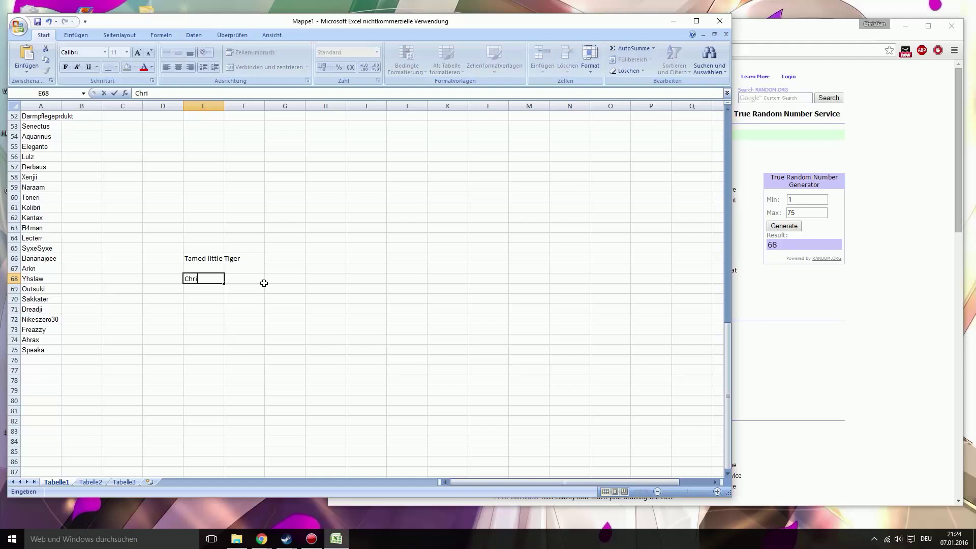
pyautogui.write('stmas Suit M')
pyautogui.click(268, 279)
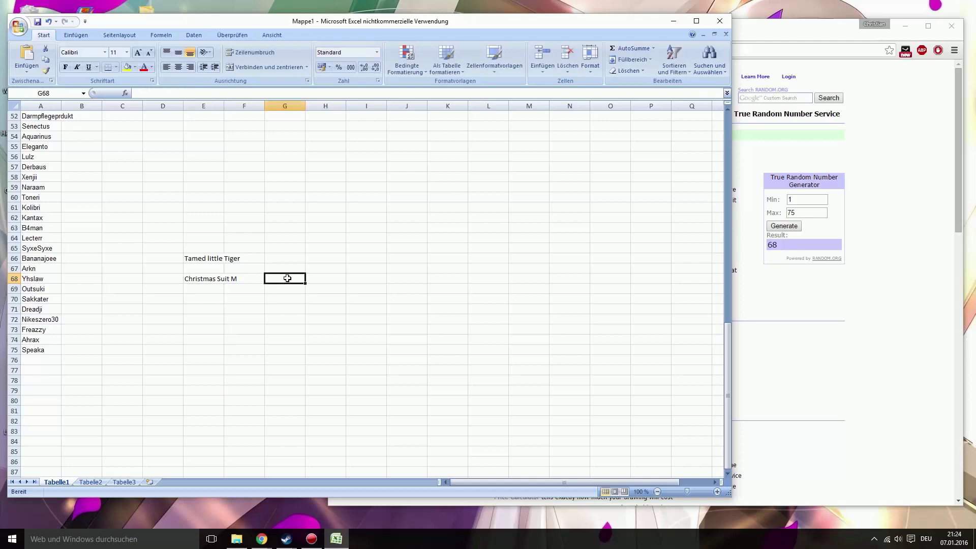
# Generate a new random number on RANDOM.ORG and enter the prize "1x perin" in cell E52 of the Excel list
pyautogui.click(786, 228)
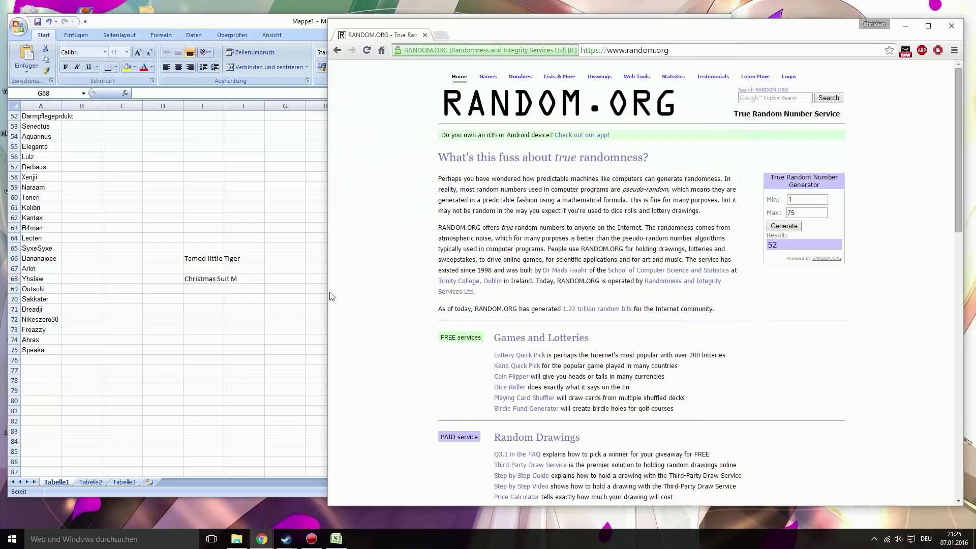
pyautogui.hotkey('alt', 'Tab')
pyautogui.scroll(1, 212, 183)
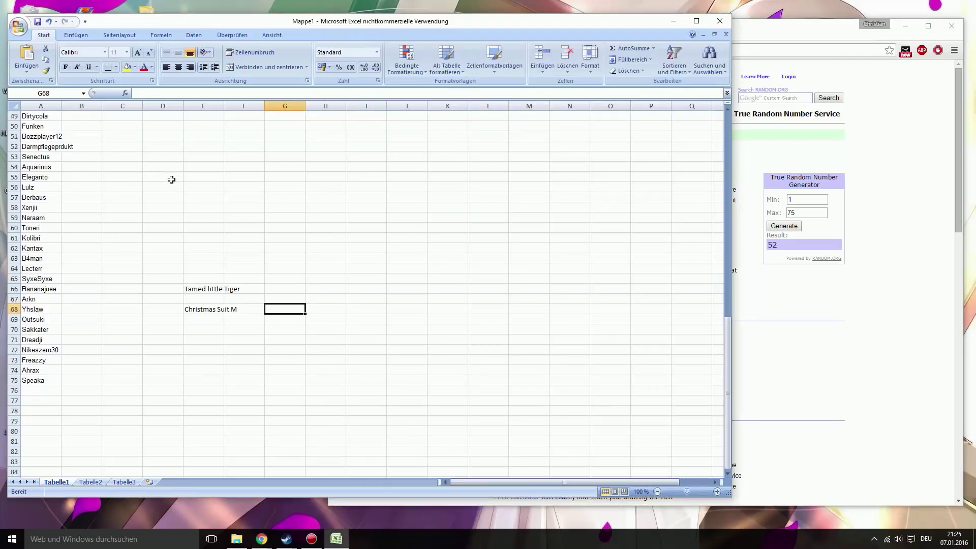
pyautogui.click(201, 148)
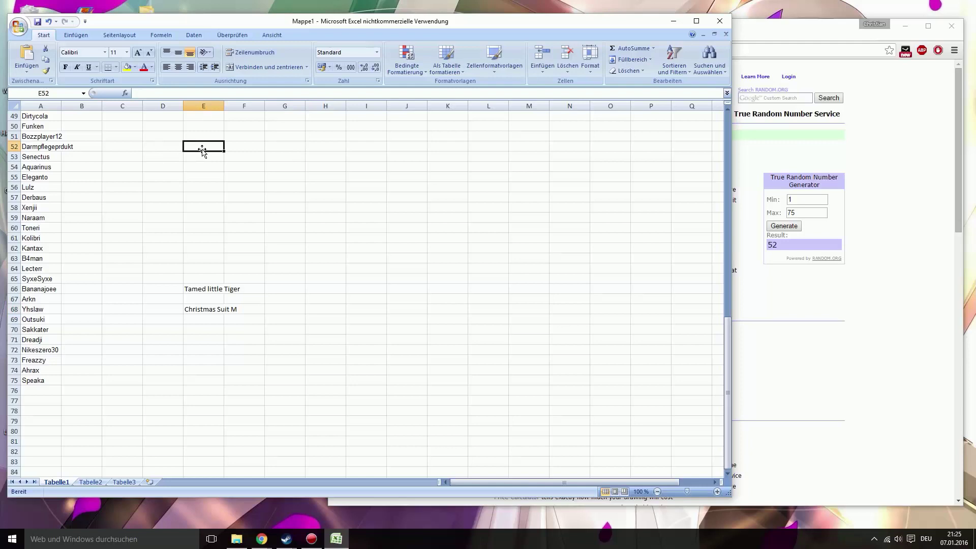
pyautogui.write('1x')
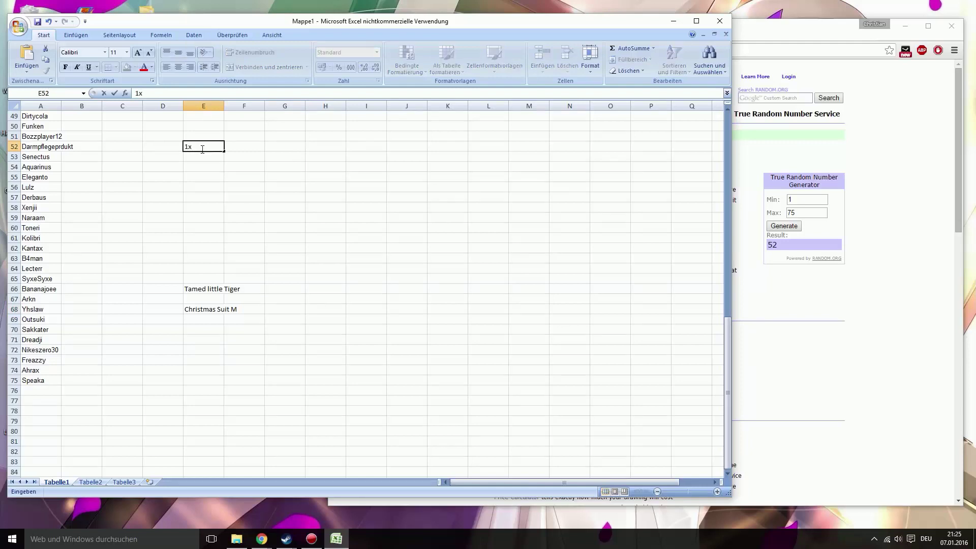
pyautogui.write(' perin')
pyautogui.click(282, 157)
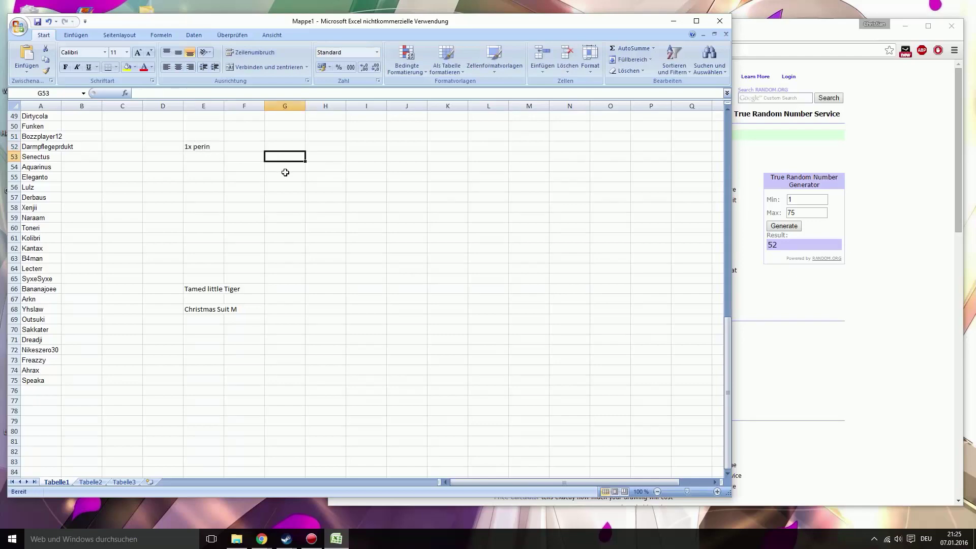
# Generate a new random number on RANDOM.ORG and enter the prize "1x Perin" in cell E24 of the Excel list
pyautogui.click(774, 224)
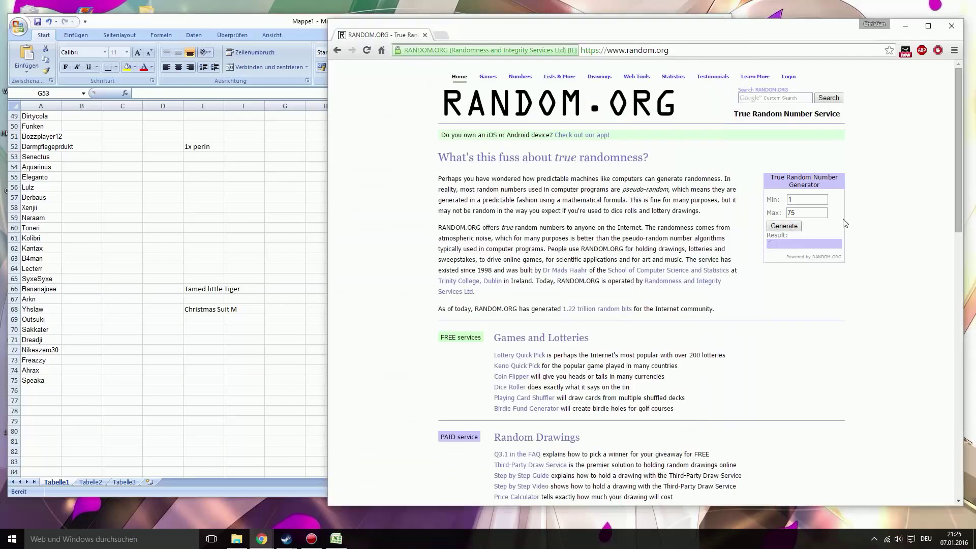
pyautogui.hotkey('alt', 'Tab')
pyautogui.scroll(16, 192, 199)
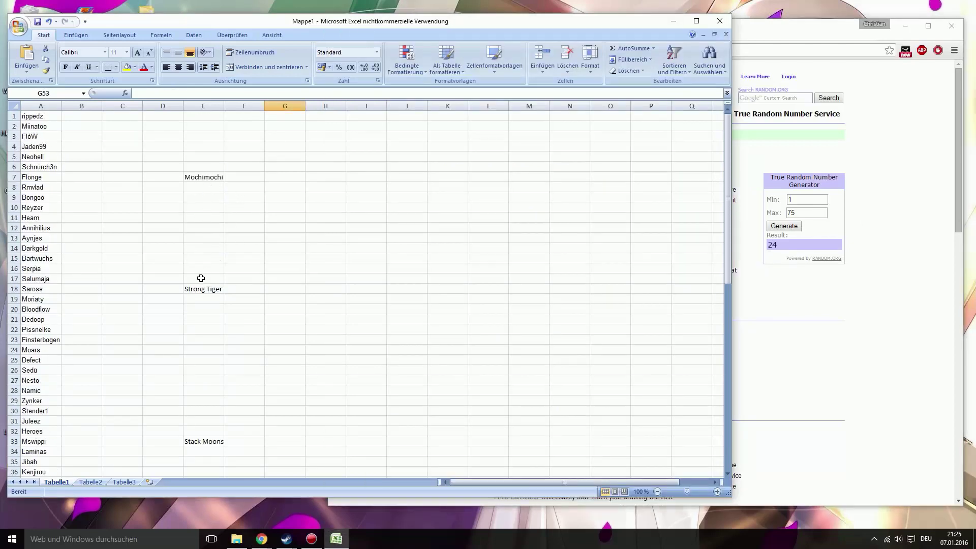
pyautogui.click(198, 354)
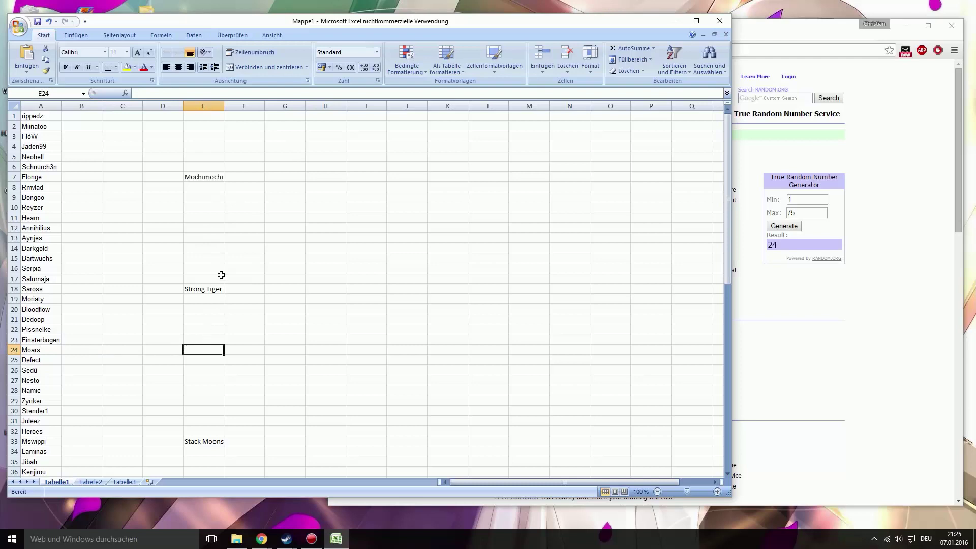
pyautogui.write('1')
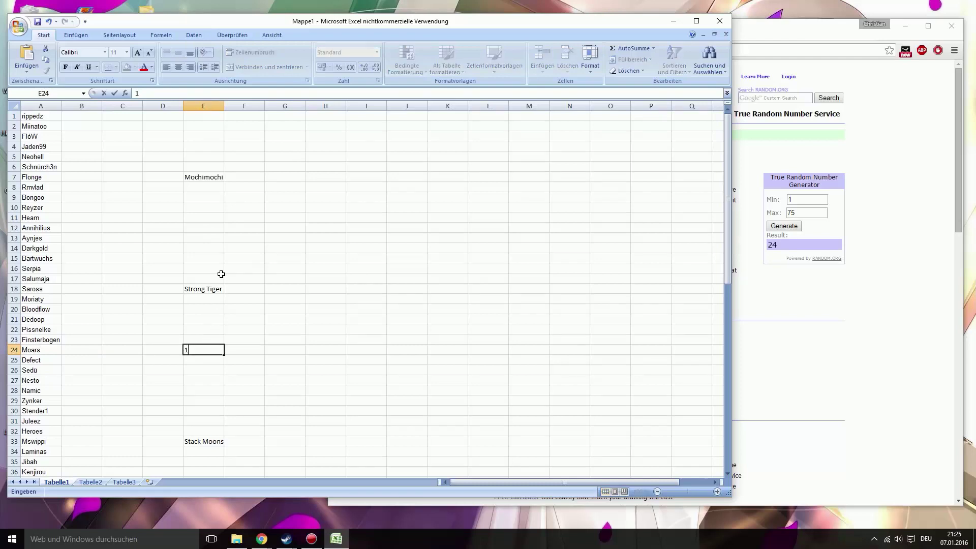
pyautogui.write('x Pern')
pyautogui.write('in')
# Generate a new random number on RANDOM.ORG and enter the prize "1 Perin" in cell E29 of the Excel list
pyautogui.click(741, 277)
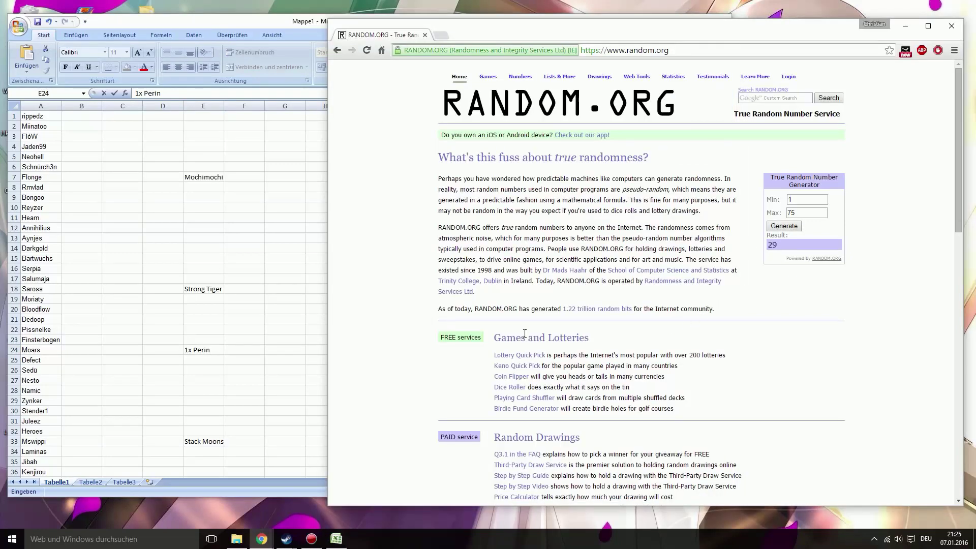
pyautogui.click(258, 339)
pyautogui.click(206, 401)
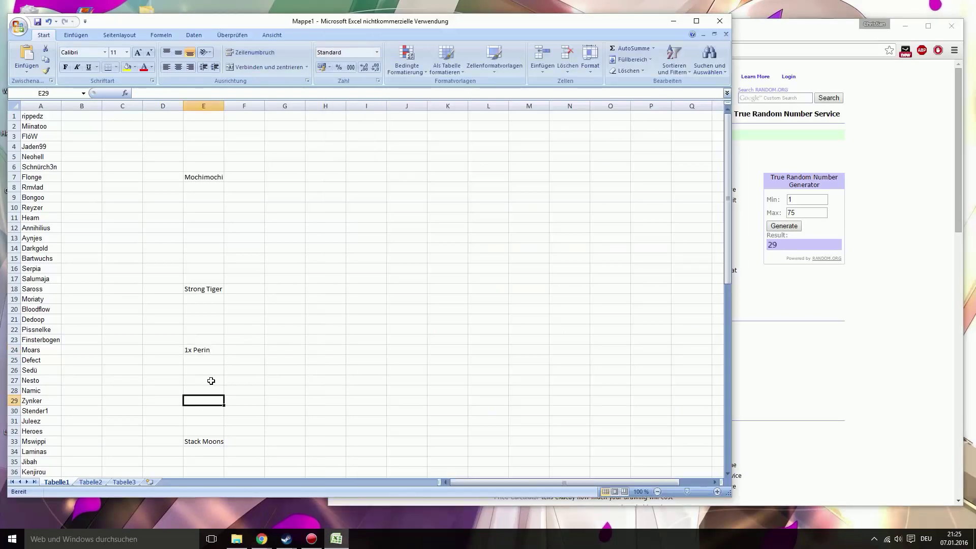
pyautogui.write('1 Perin')
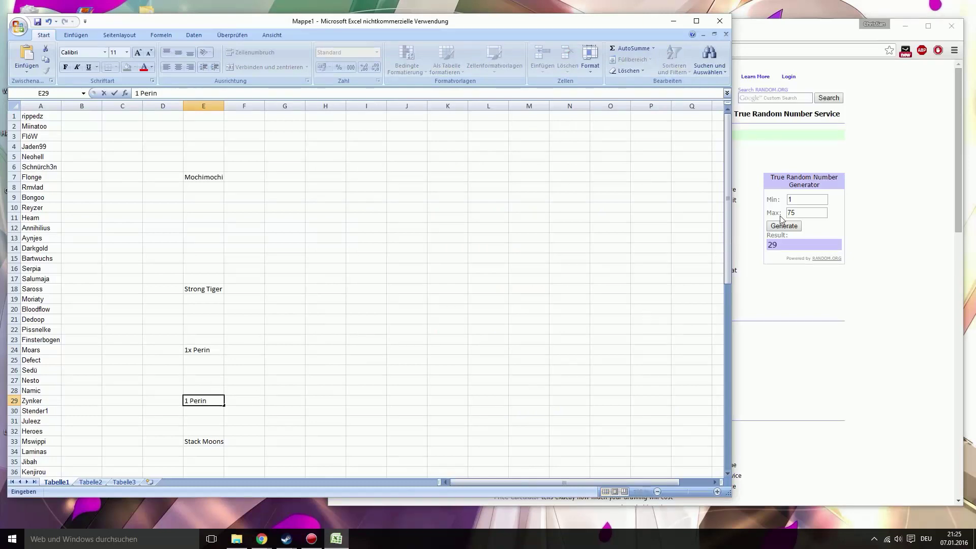
pyautogui.click(333, 277)
pyautogui.scroll(-12, 336, 275)
pyautogui.scroll(12, 359, 265)
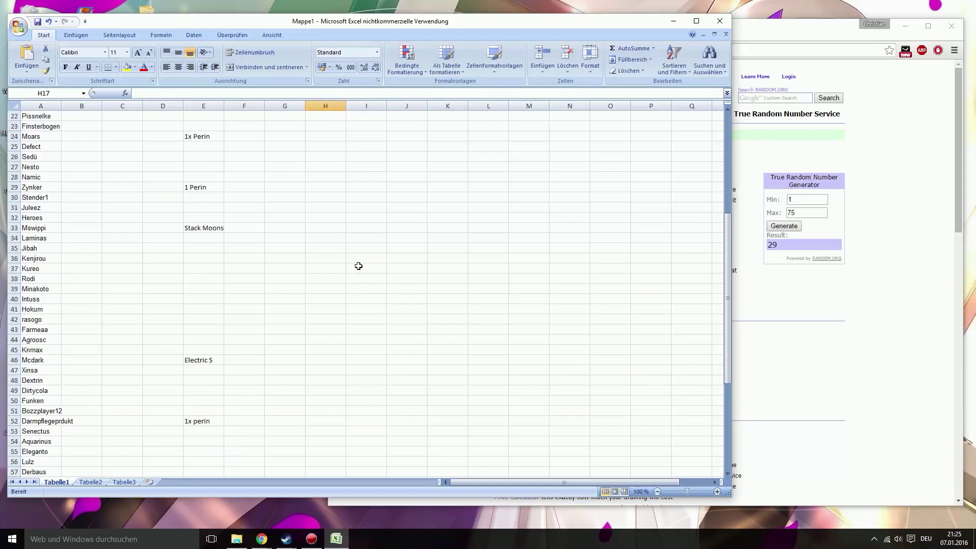
# Generate a new random number on RANDOM.ORG and check the matching row of the Excel list for an existing prize
pyautogui.click(796, 228)
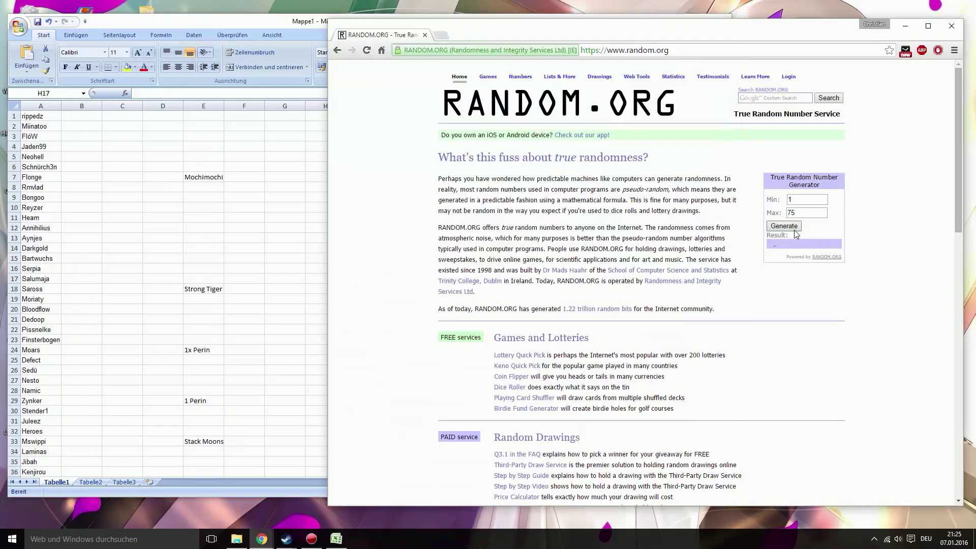
pyautogui.click(254, 300)
pyautogui.scroll(-14, 254, 298)
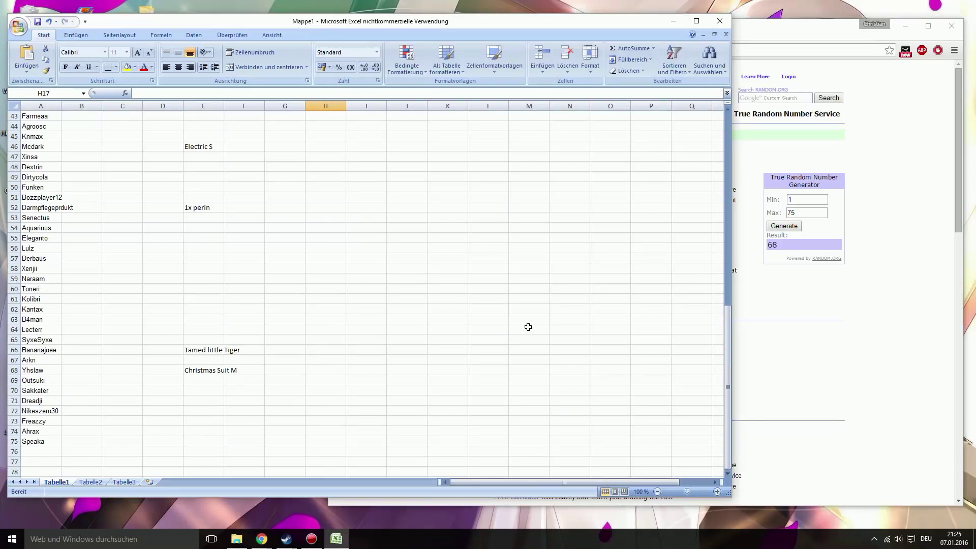
# Generate another random number on RANDOM.ORG and enter the prize "1 Perin" in cell E28 of the Excel list
pyautogui.click(752, 235)
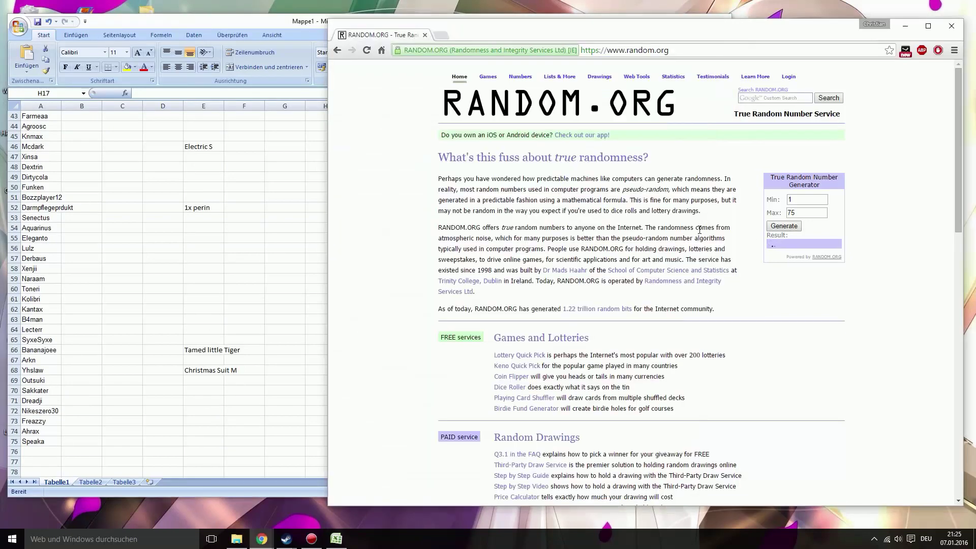
pyautogui.hotkey('alt', 'Tab')
pyautogui.scroll(9, 272, 261)
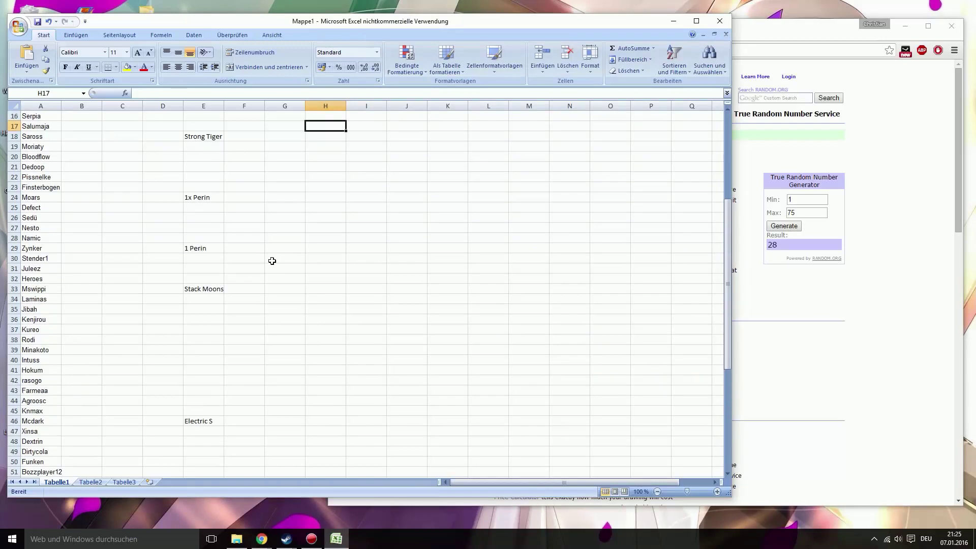
pyautogui.scroll(5, 272, 261)
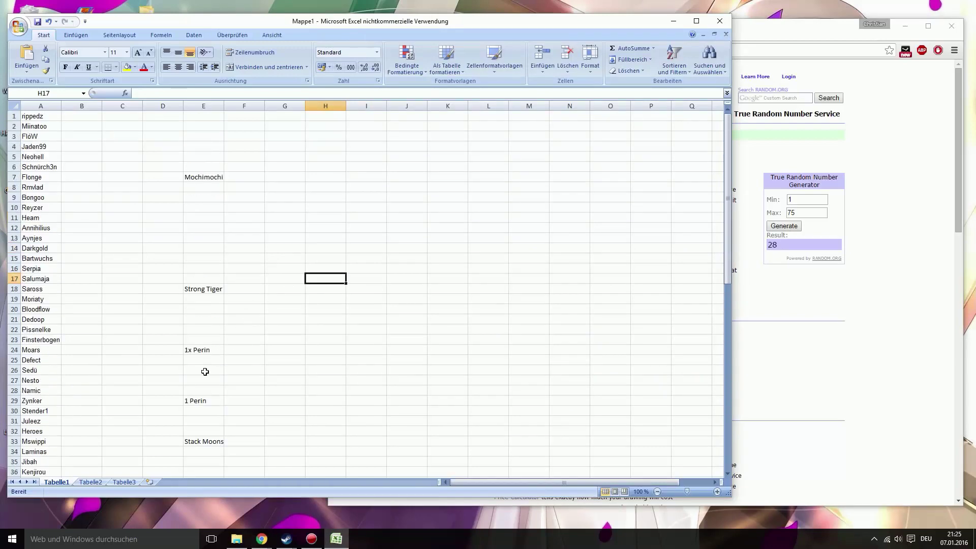
pyautogui.click(198, 391)
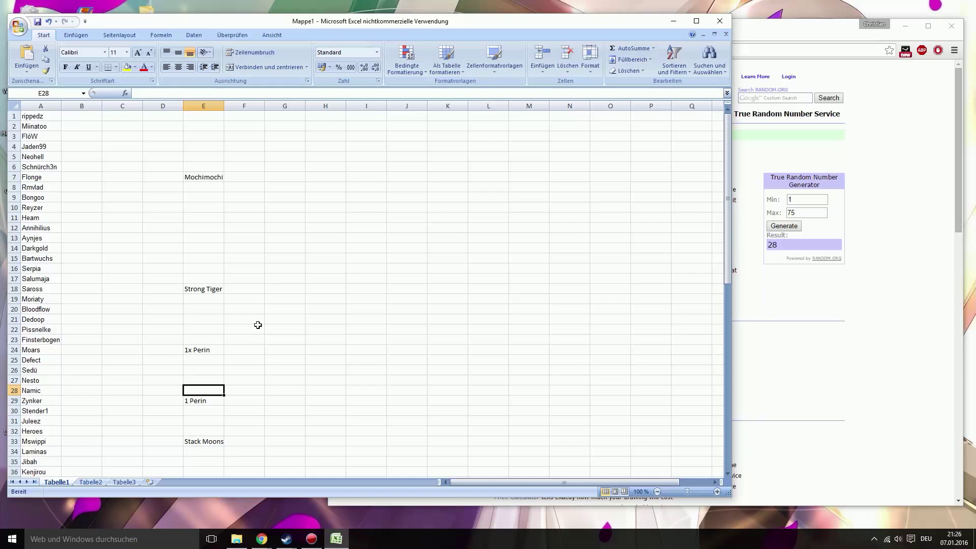
pyautogui.write('1 Perin')
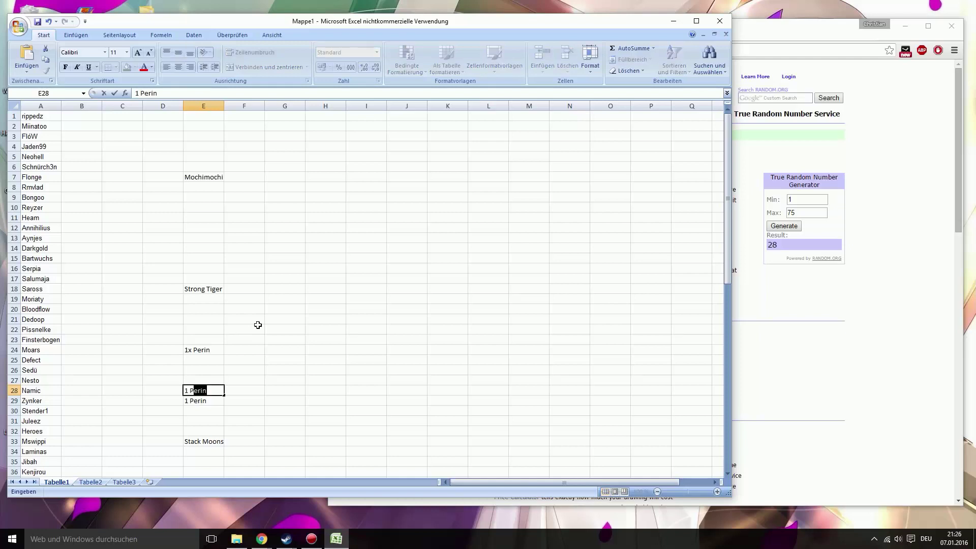
pyautogui.click(284, 388)
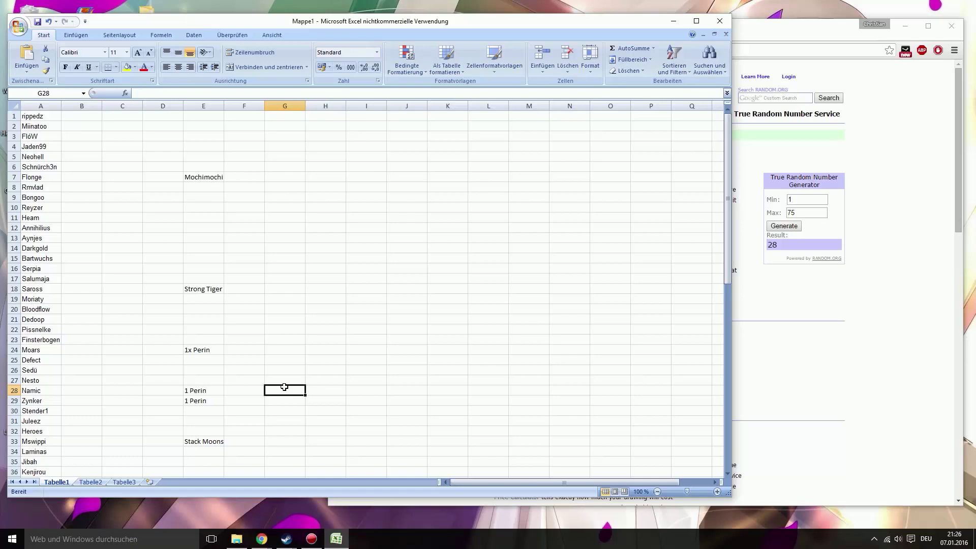
# Review the whole participant list from row 1 to row 75 together with the prizes recorded in column E
pyautogui.scroll(-11, 275, 249)
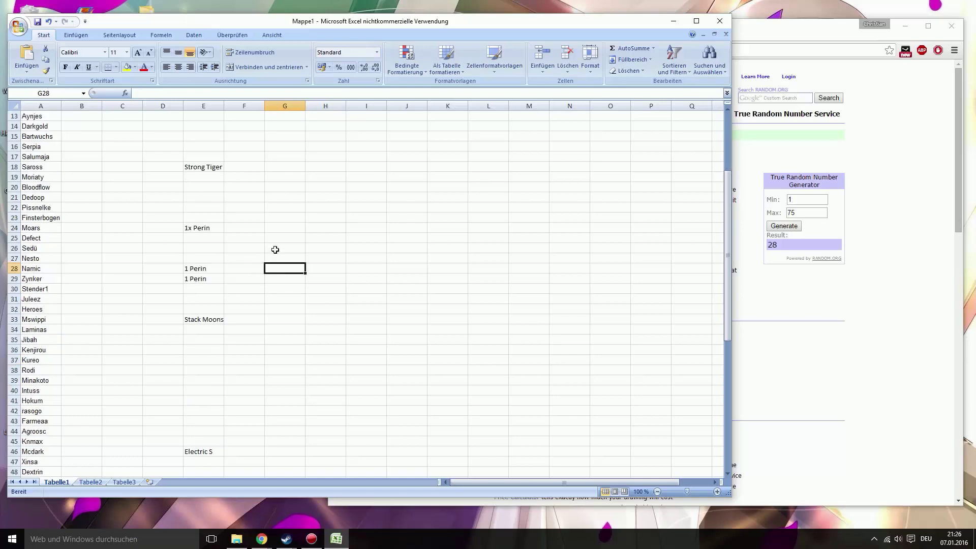
pyautogui.scroll(-9, 275, 249)
pyautogui.scroll(5, 296, 246)
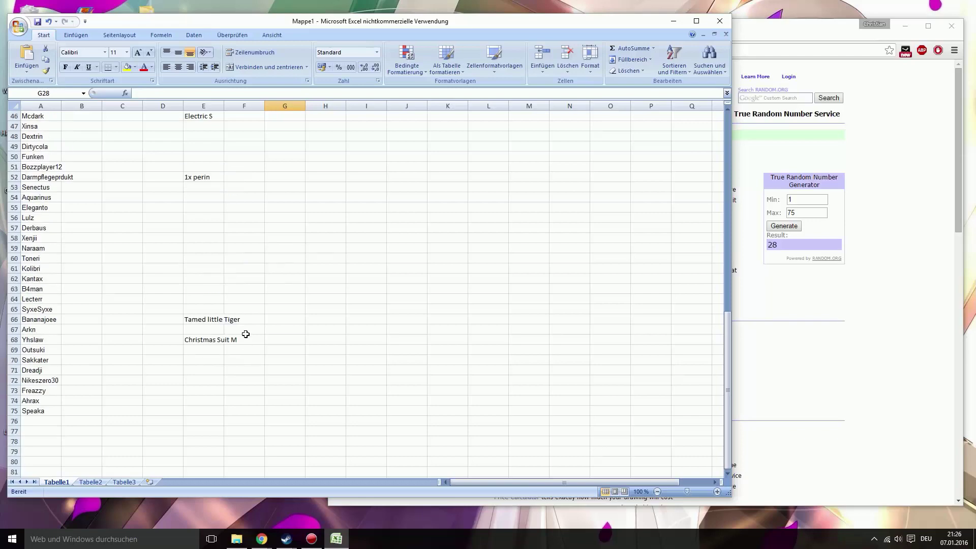
pyautogui.scroll(8, 243, 334)
pyautogui.scroll(7, 242, 334)
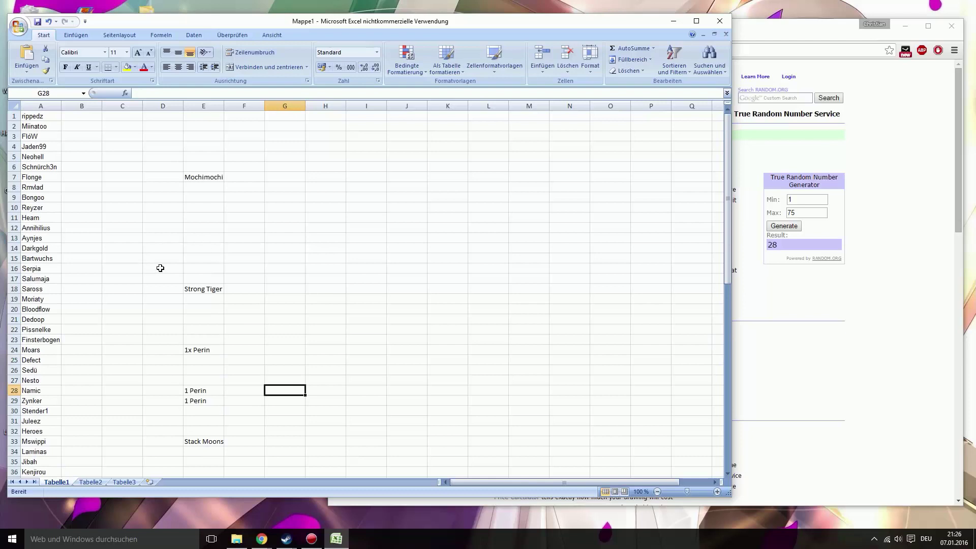
pyautogui.click(139, 392)
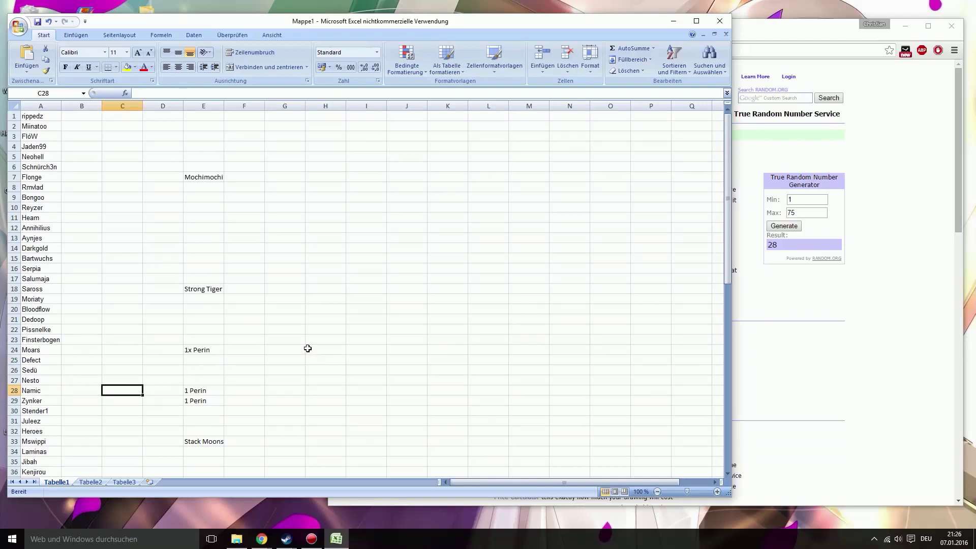
pyautogui.scroll(-16, 632, 247)
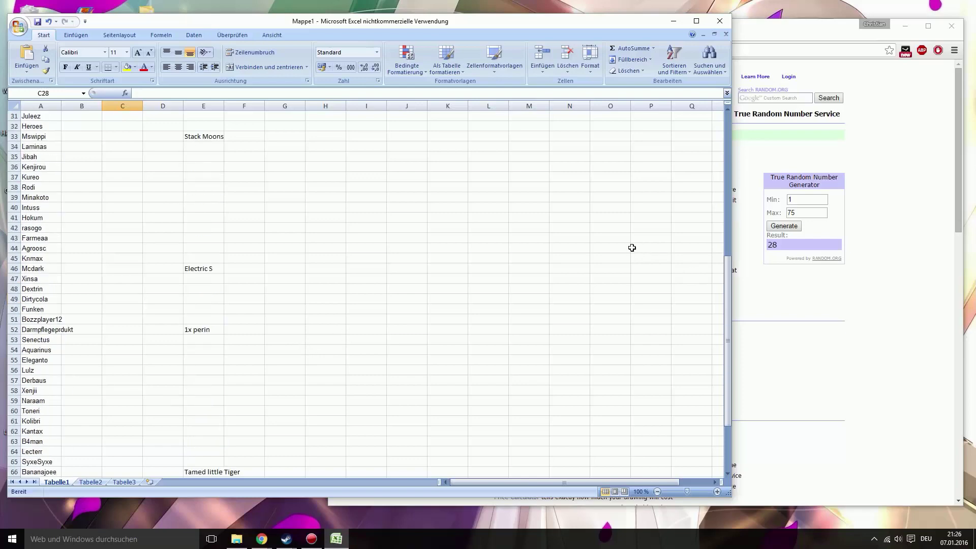
pyautogui.scroll(5, 632, 248)
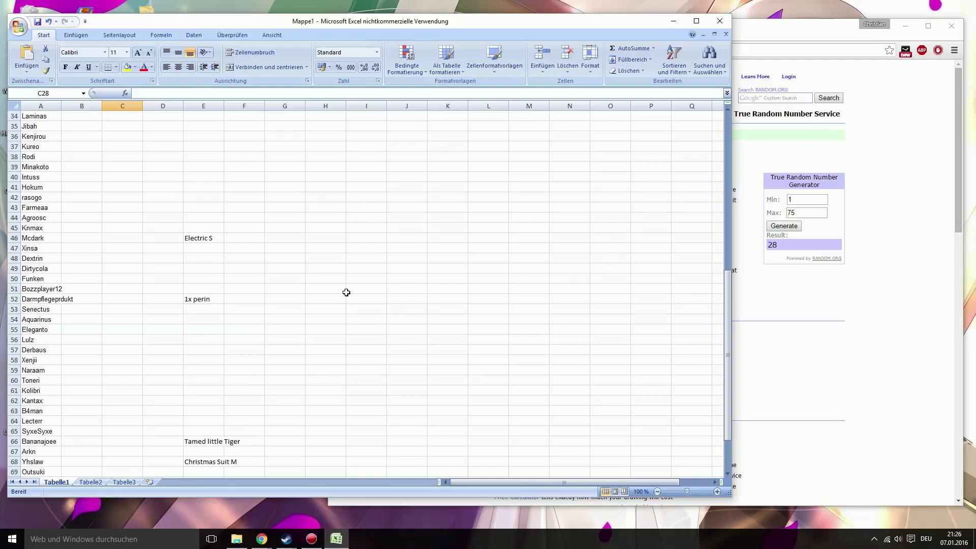
pyautogui.scroll(-5, 336, 292)
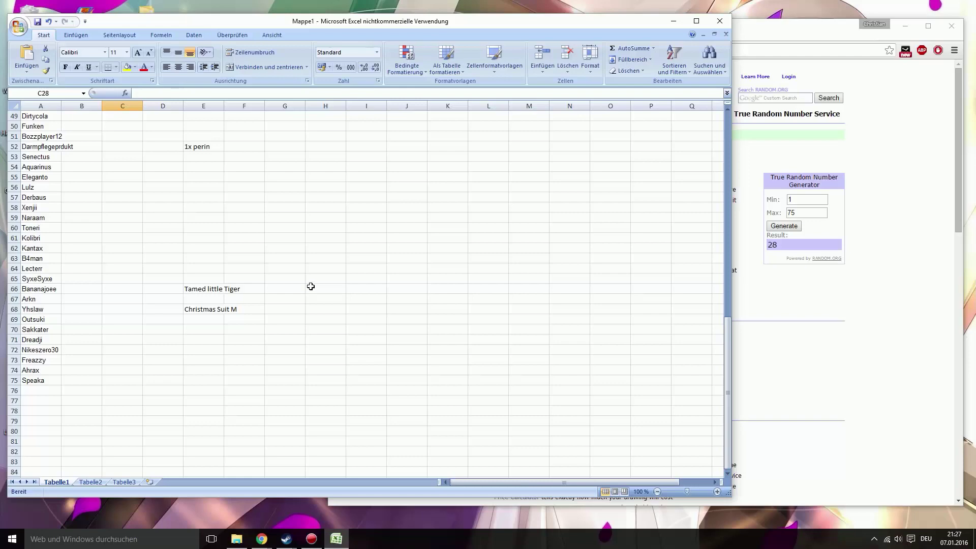
pyautogui.scroll(8, 311, 287)
pyautogui.scroll(8, 314, 288)
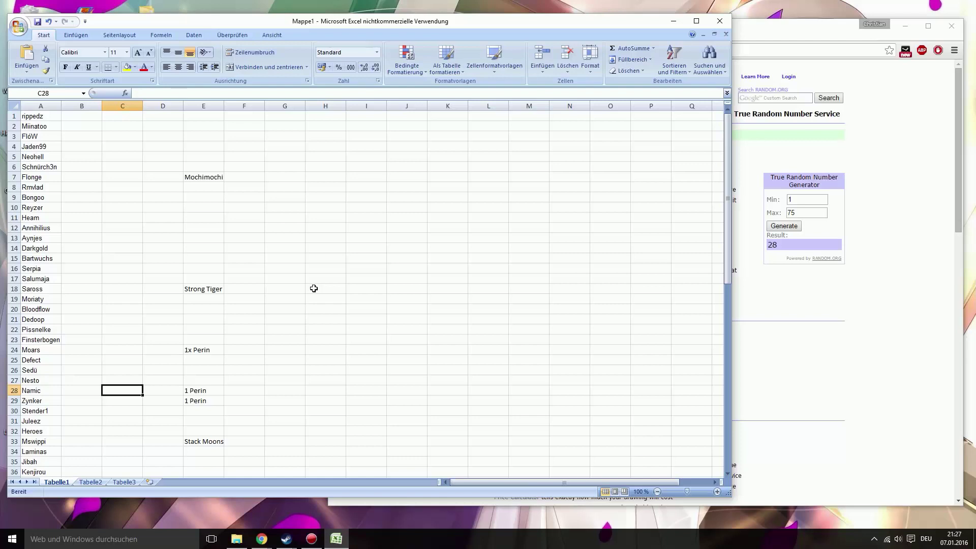
pyautogui.scroll(-11, 262, 181)
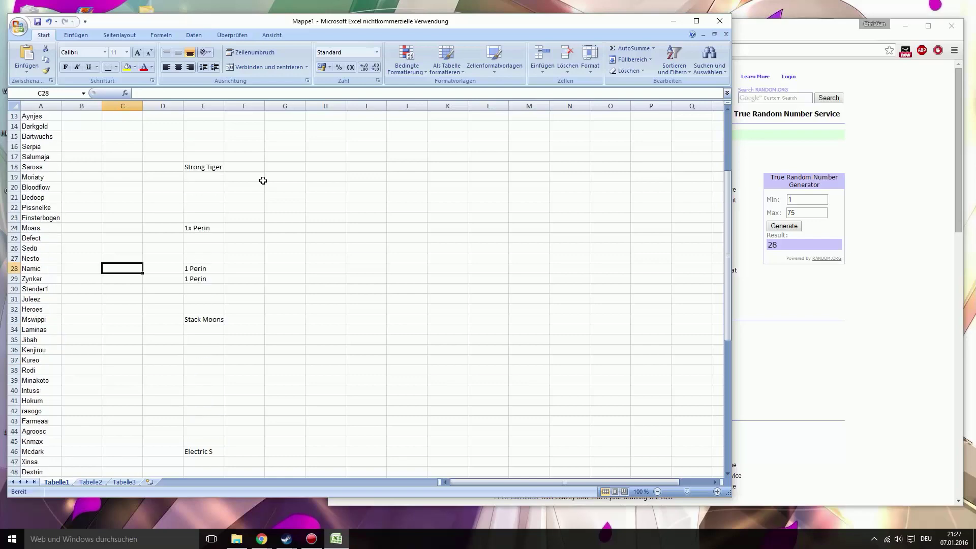
pyautogui.scroll(-3, 263, 181)
pyautogui.scroll(12, 264, 178)
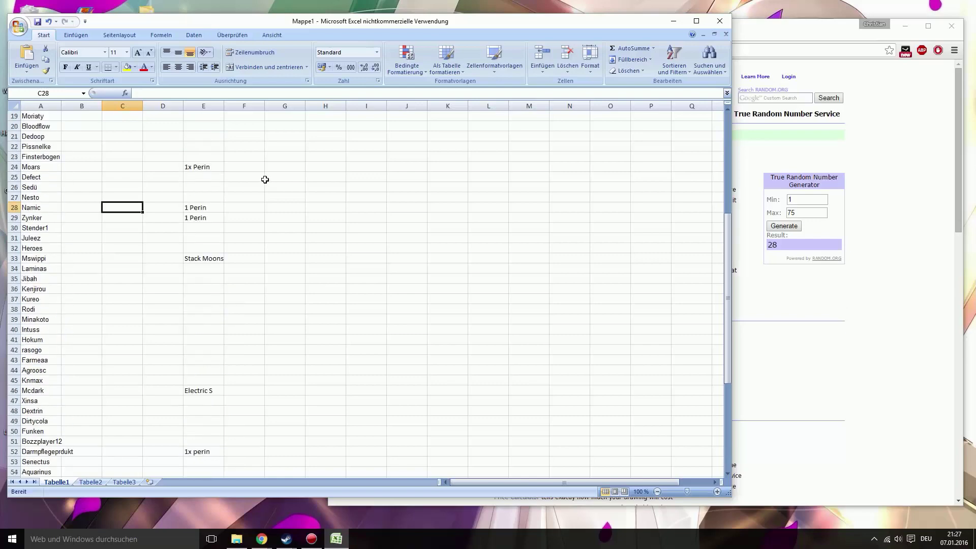
pyautogui.scroll(2, 265, 171)
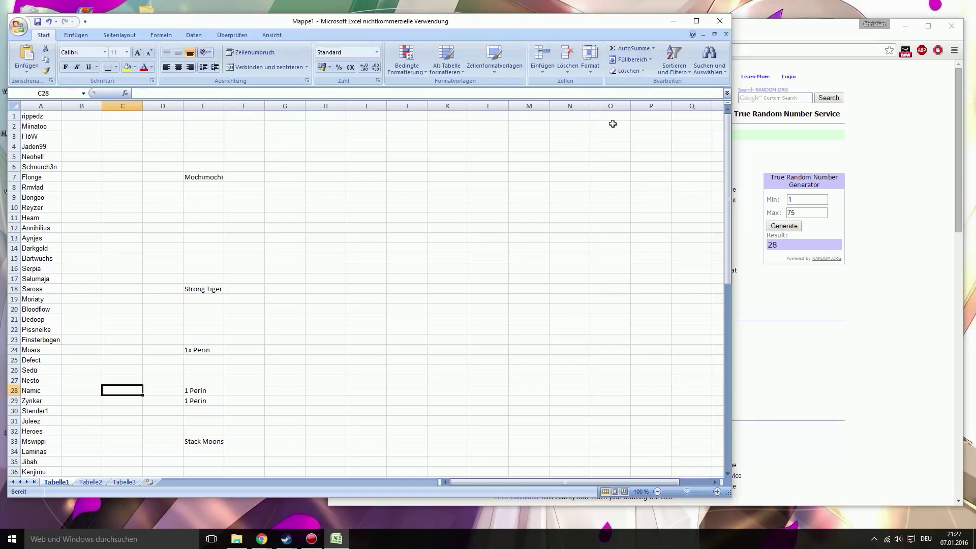
pyautogui.scroll(-1, 500, 254)
pyautogui.scroll(-9, 500, 254)
pyautogui.scroll(10, 510, 251)
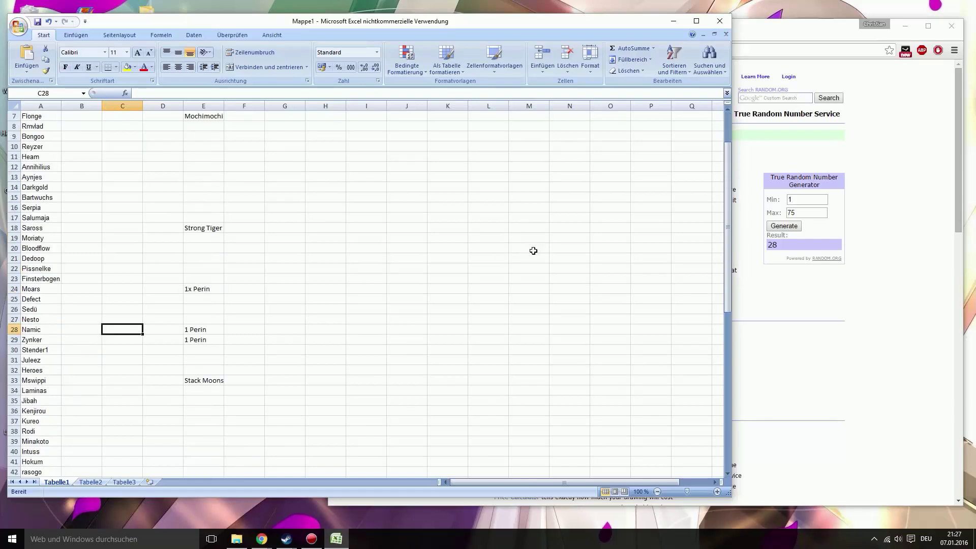
pyautogui.click(357, 260)
pyautogui.scroll(-13, 229, 234)
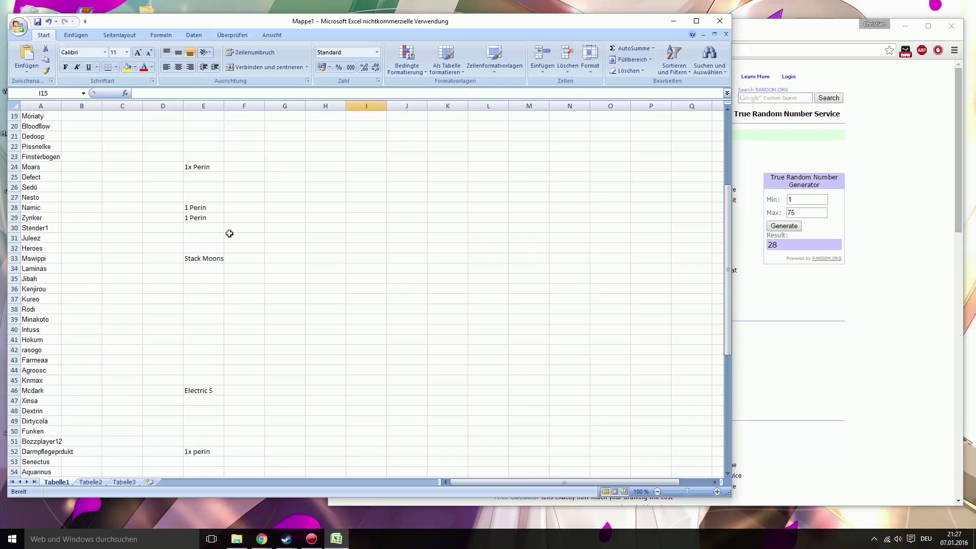
pyautogui.scroll(-5, 229, 233)
pyautogui.scroll(7, 233, 228)
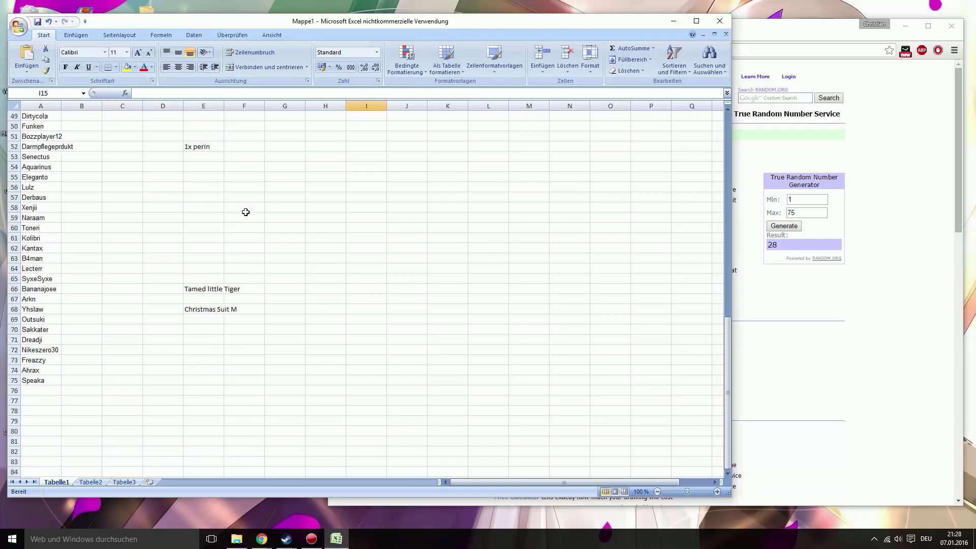
# Look over the prizes recorded further up the participant list
pyautogui.scroll(11, 246, 212)
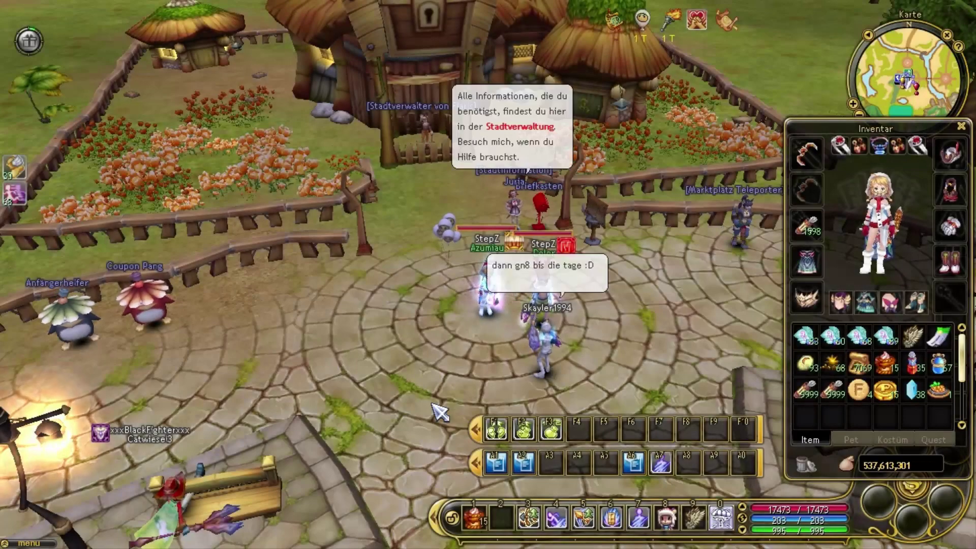
# Switch to the Flyff game and send the chat message "gn8"
pyautogui.press('Return')
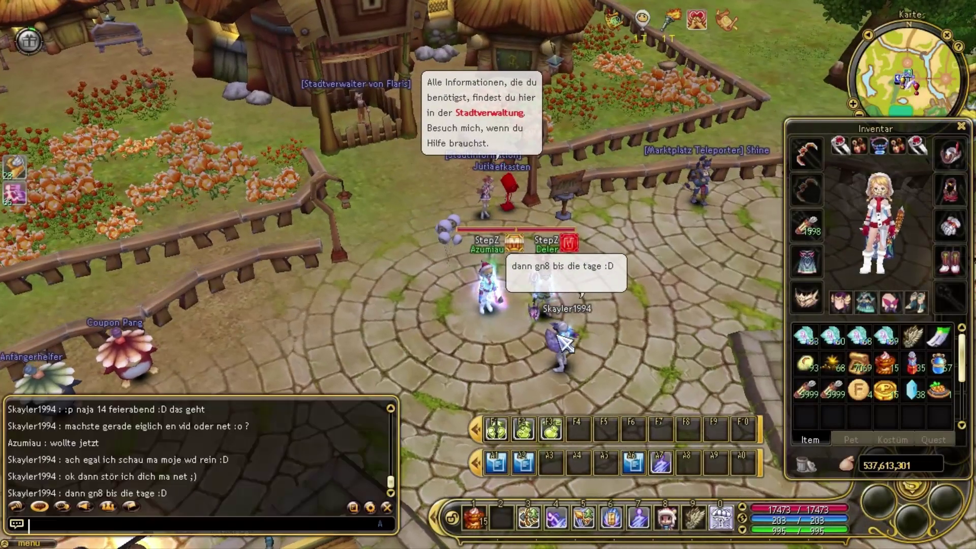
pyautogui.write('gn8')
pyautogui.press('Return')
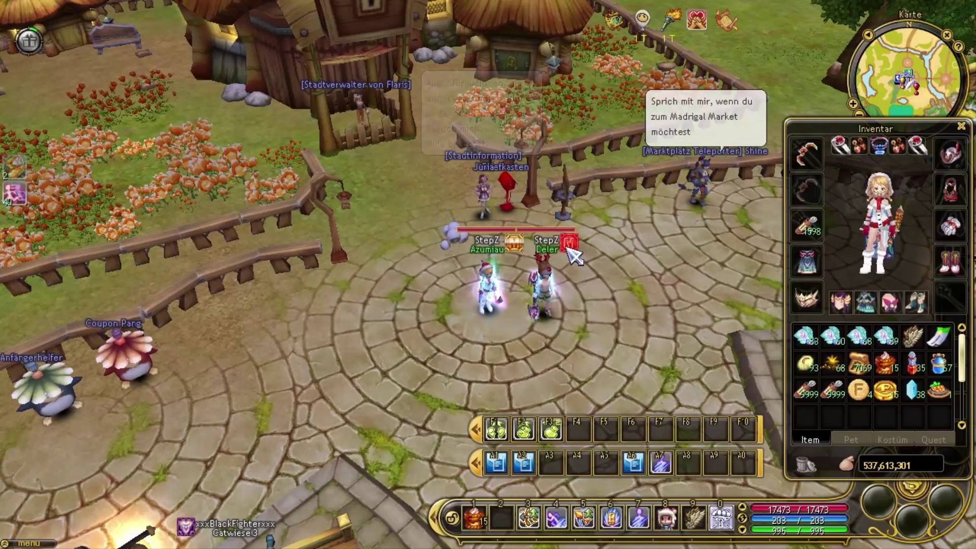
# Open the mailbox (Briefkasten) in the town square and look through the received messages
pyautogui.press('Left')
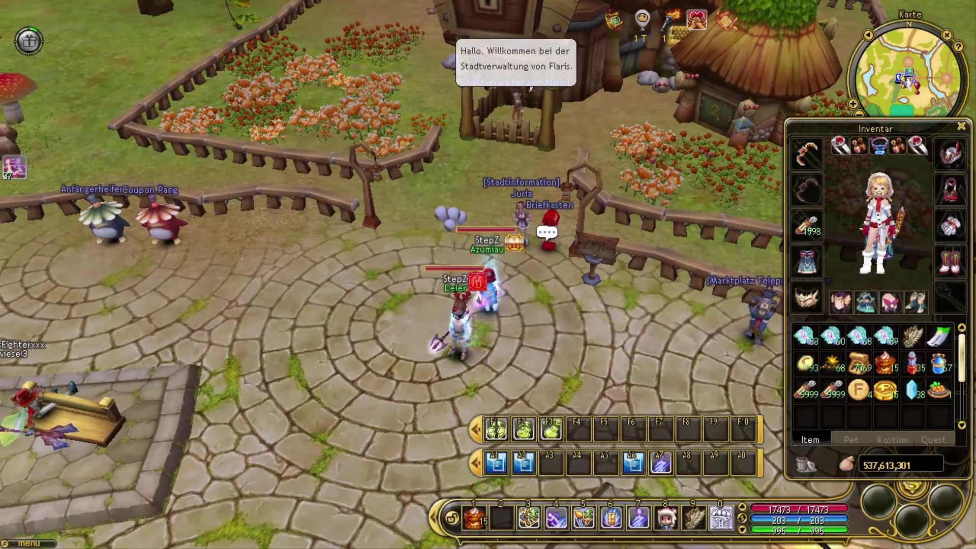
pyautogui.click(548, 232)
pyautogui.click(514, 254)
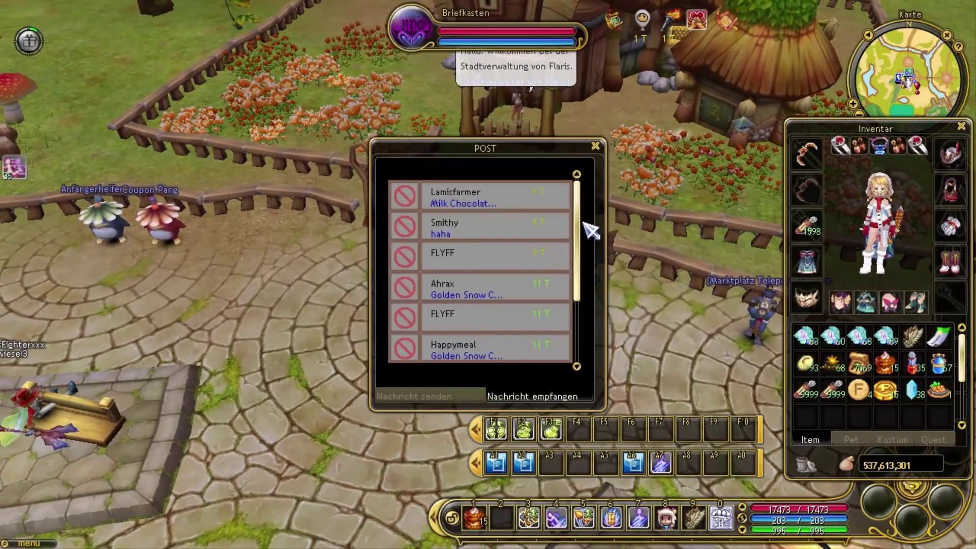
pyautogui.scroll(-1, 584, 239)
pyautogui.scroll(-2, 587, 274)
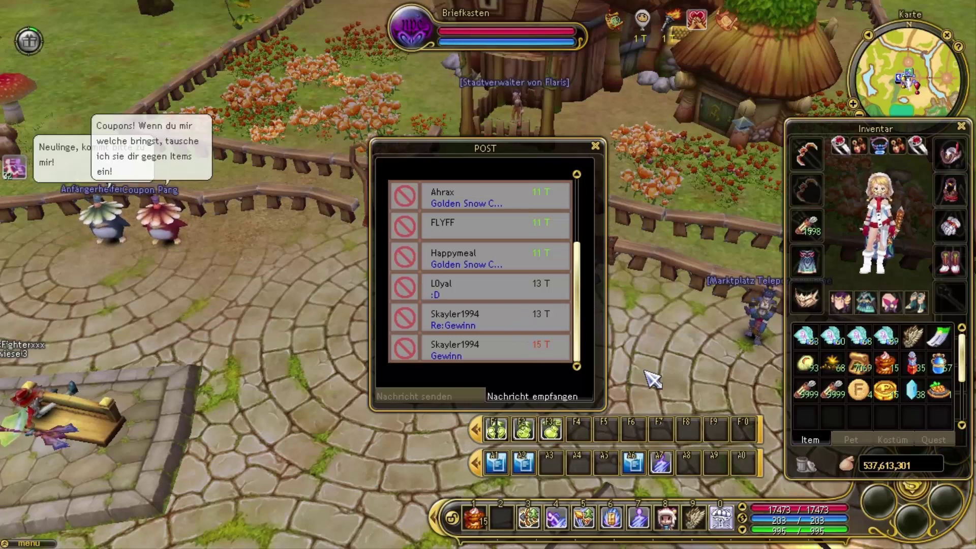
# Compose a new mail to the winner's character name with the title "Perin" and attach 1 Perin from the inventory
pyautogui.click(470, 392)
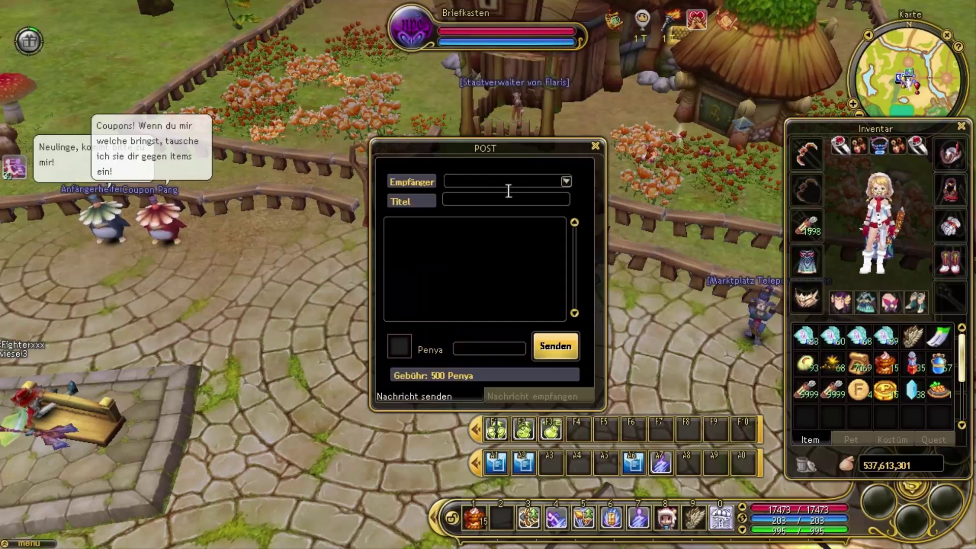
pyautogui.click(468, 181)
pyautogui.click(473, 182)
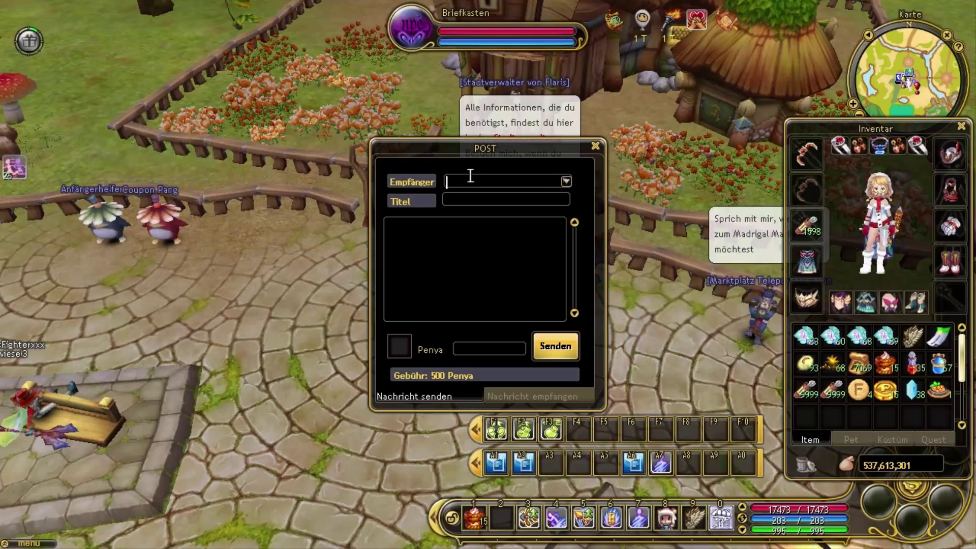
pyautogui.write('Moars')
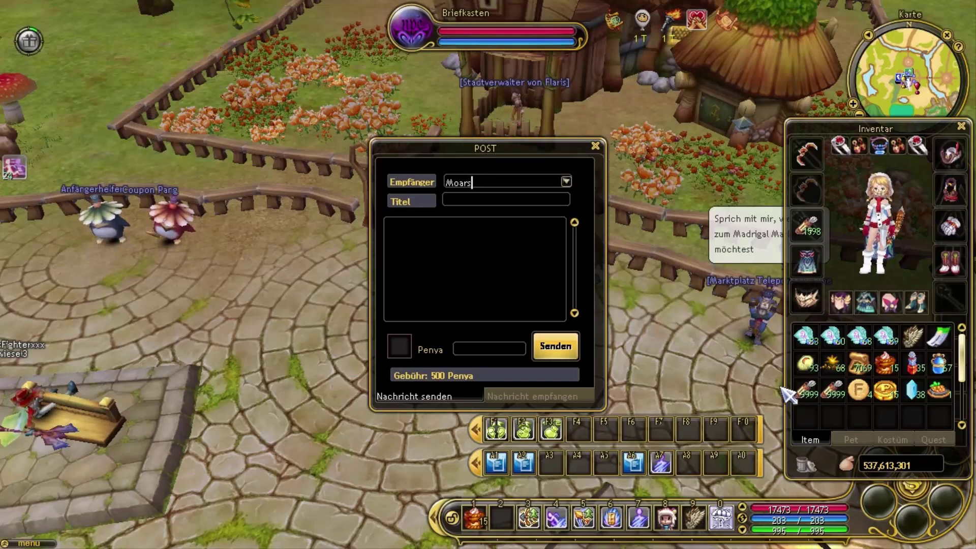
pyautogui.moveTo(884, 391); pyautogui.dragTo(402, 349)
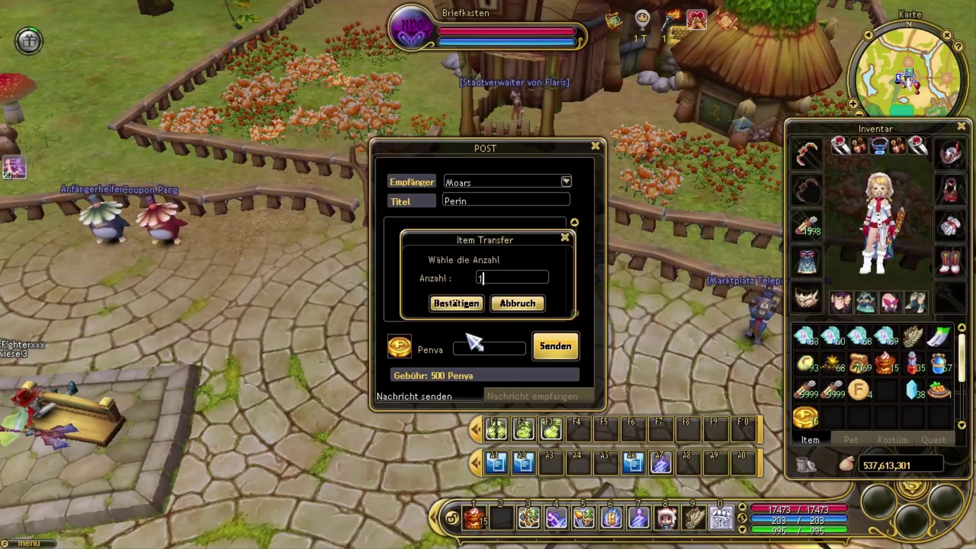
pyautogui.click(451, 306)
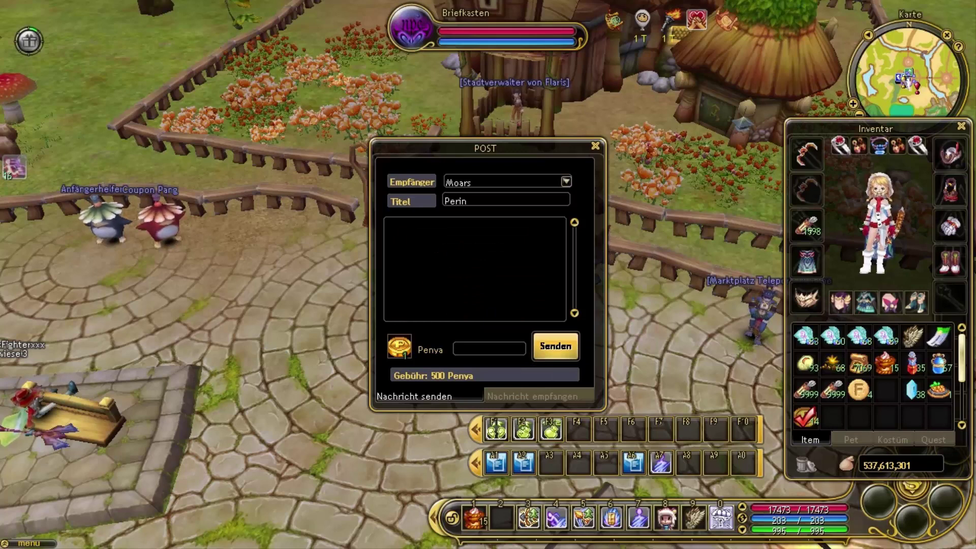
# Send the mail with the attached Perin to the winner
pyautogui.click(557, 348)
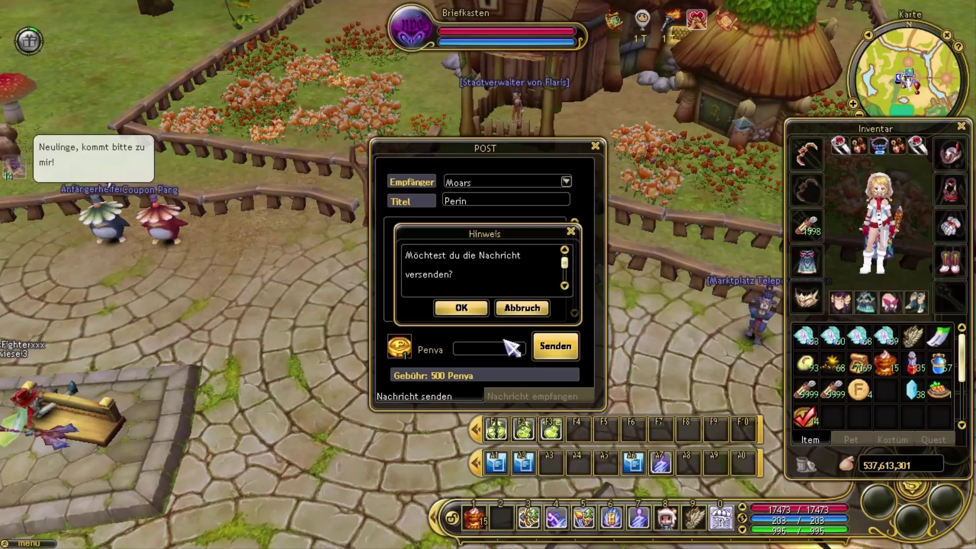
pyautogui.click(465, 368)
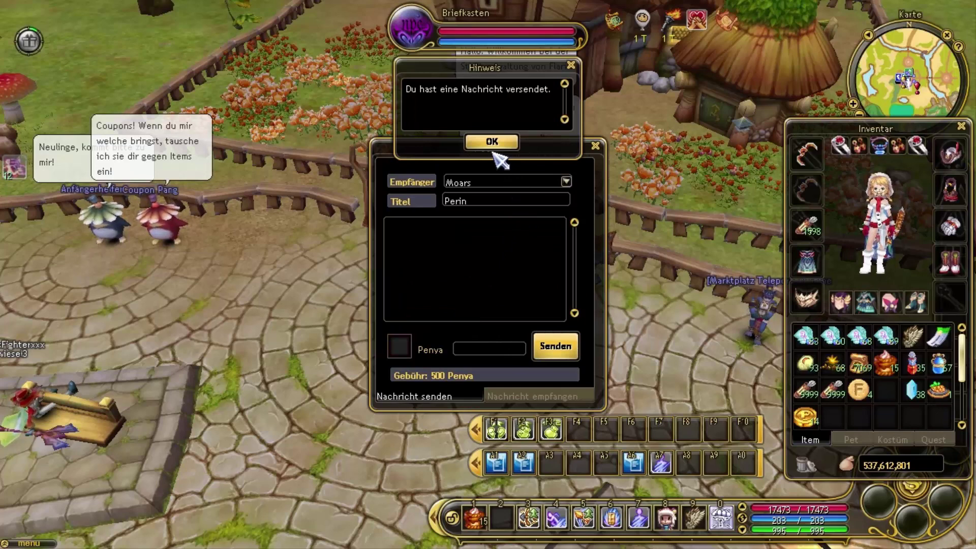
pyautogui.press('Return')
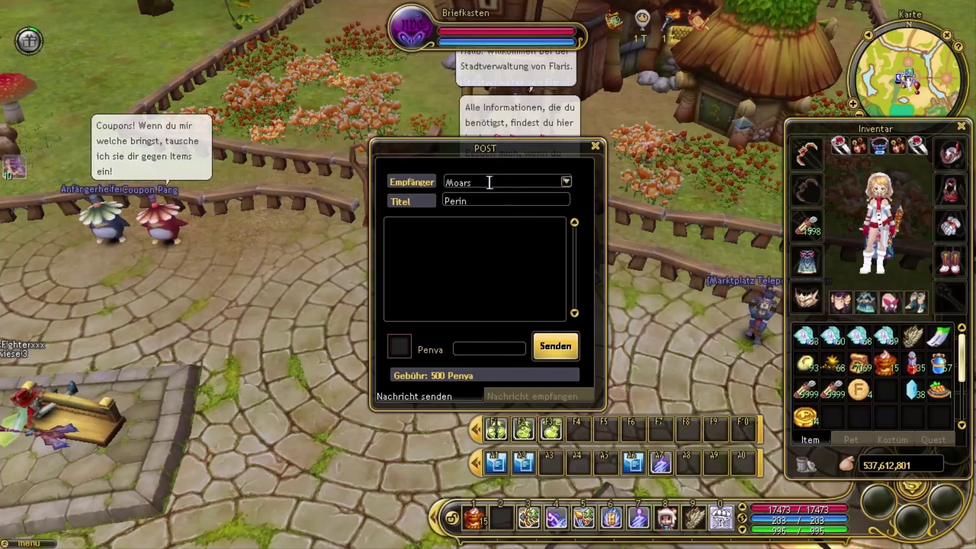